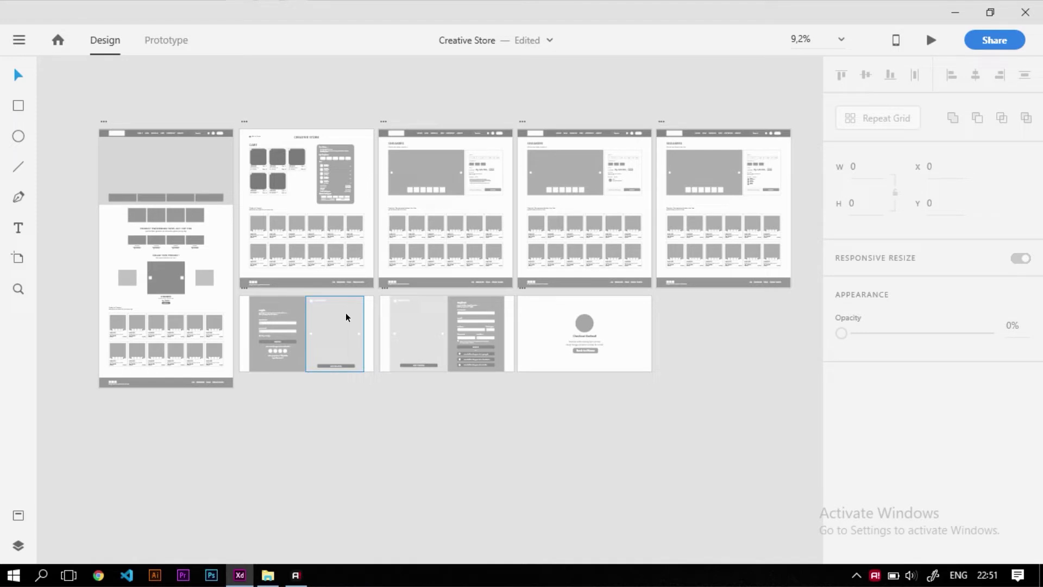
Examine the Login and Register artboards, focusing on the login form and its buttons
{"action": "scroll", "coordinate": [344, 311], "scroll_direction": "up", "scroll_amount": 3}
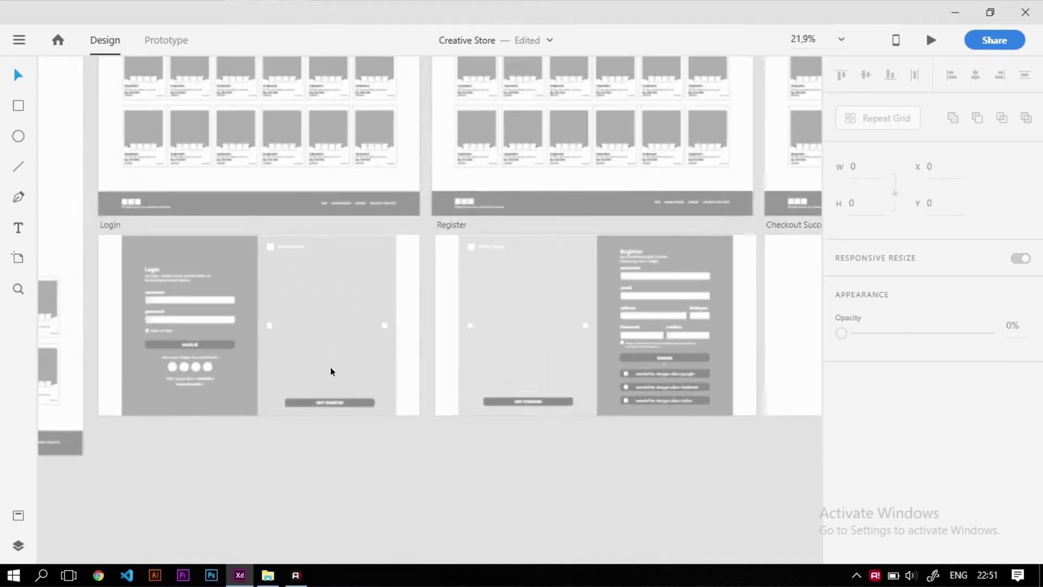
{"action": "scroll", "coordinate": [164, 321], "scroll_direction": "up", "scroll_amount": 2}
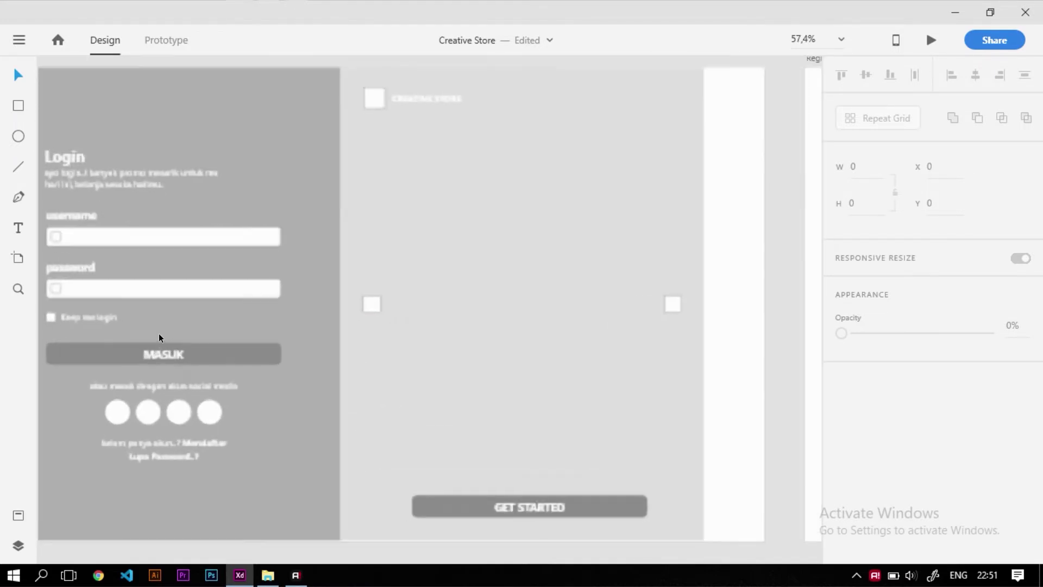
{"action": "scroll", "coordinate": [225, 207], "scroll_direction": "down", "scroll_amount": 2}
{"action": "left_click", "coordinate": [94, 129]}
{"action": "left_click", "coordinate": [505, 128]}
{"action": "scroll", "coordinate": [190, 234], "scroll_direction": "up", "scroll_amount": 2}
{"action": "scroll", "coordinate": [186, 282], "scroll_direction": "up", "scroll_amount": 3}
{"action": "scroll", "coordinate": [245, 289], "scroll_direction": "down", "scroll_amount": 3}
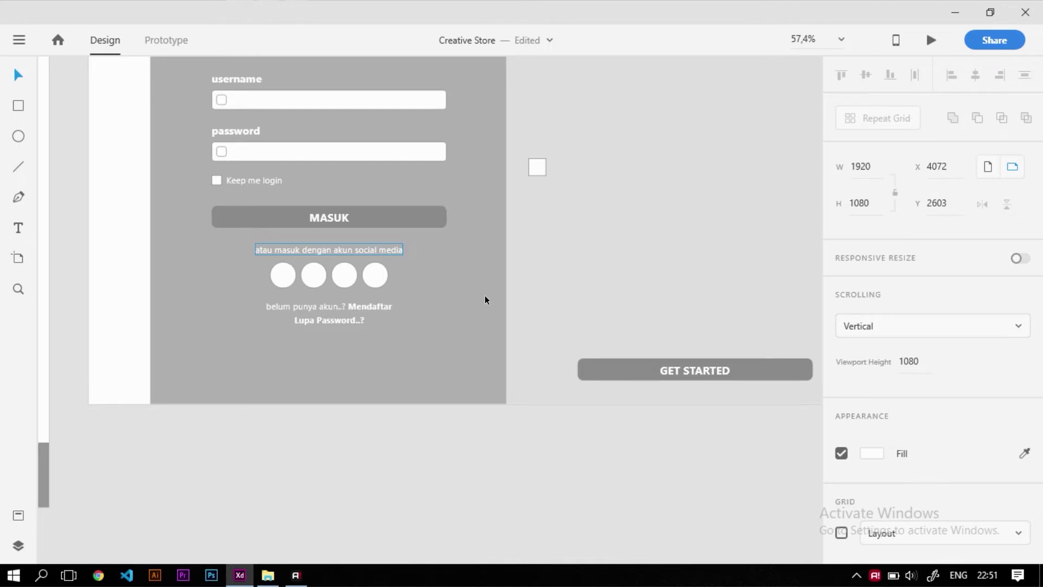
{"action": "scroll", "coordinate": [535, 167], "scroll_direction": "up", "scroll_amount": 3}
{"action": "scroll", "coordinate": [478, 268], "scroll_direction": "down", "scroll_amount": 3}
Set the fill of the Login form's MASUK button to red (#FF0000)
{"action": "left_click", "coordinate": [332, 245]}
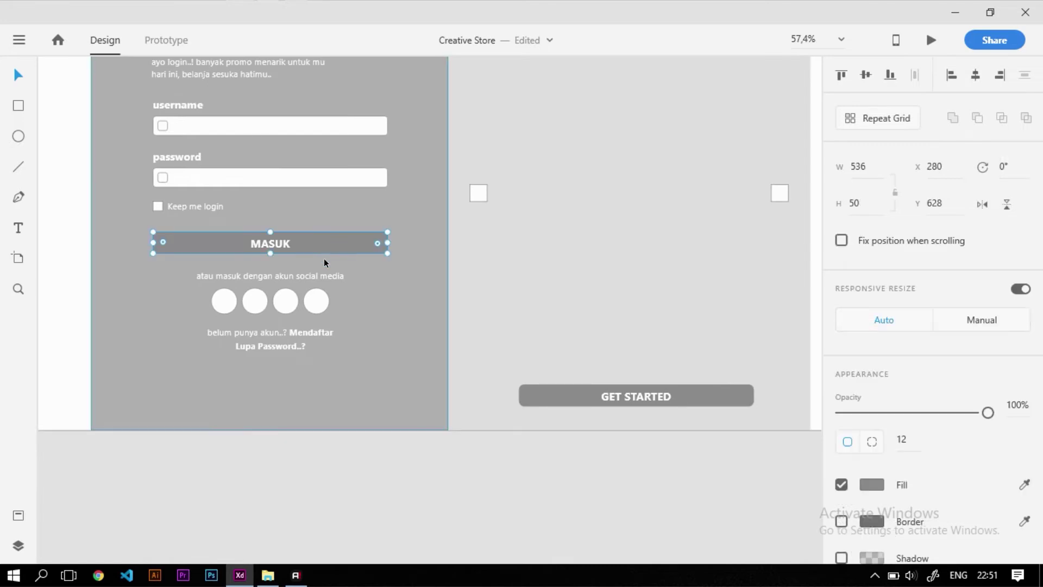
{"action": "scroll", "coordinate": [324, 262], "scroll_direction": "up", "scroll_amount": 2}
{"action": "scroll", "coordinate": [287, 246], "scroll_direction": "right", "scroll_amount": 1}
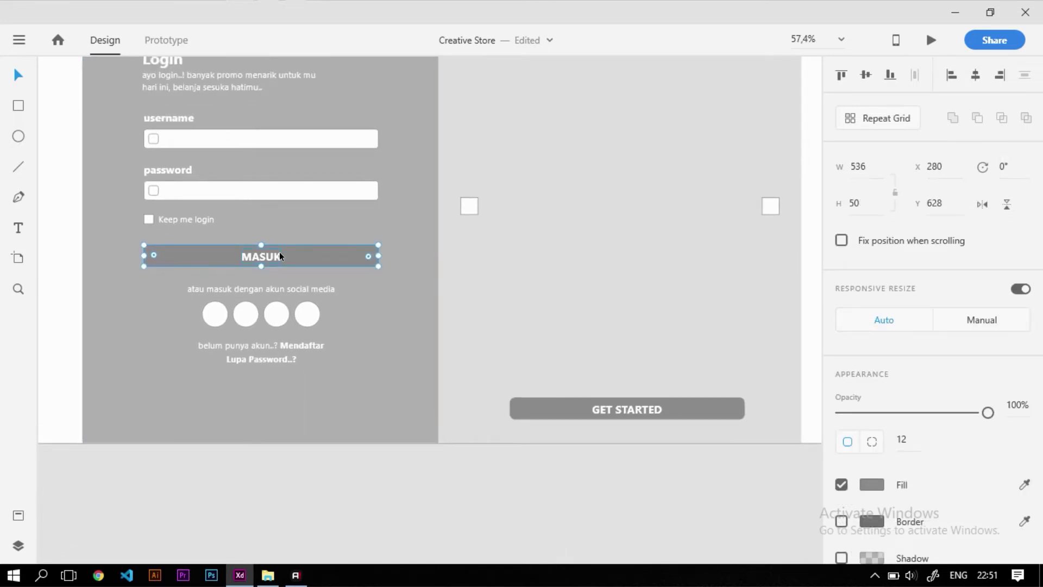
{"action": "left_click", "coordinate": [872, 485]}
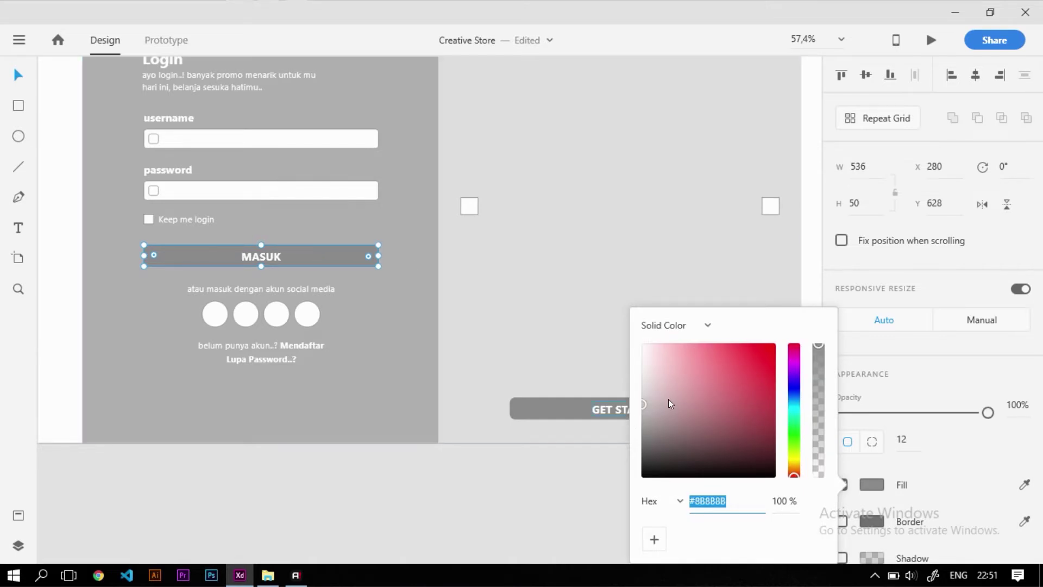
{"action": "left_click_drag", "start_coordinate": [682, 395], "coordinate": [792, 328]}
{"action": "left_click", "coordinate": [644, 245]}
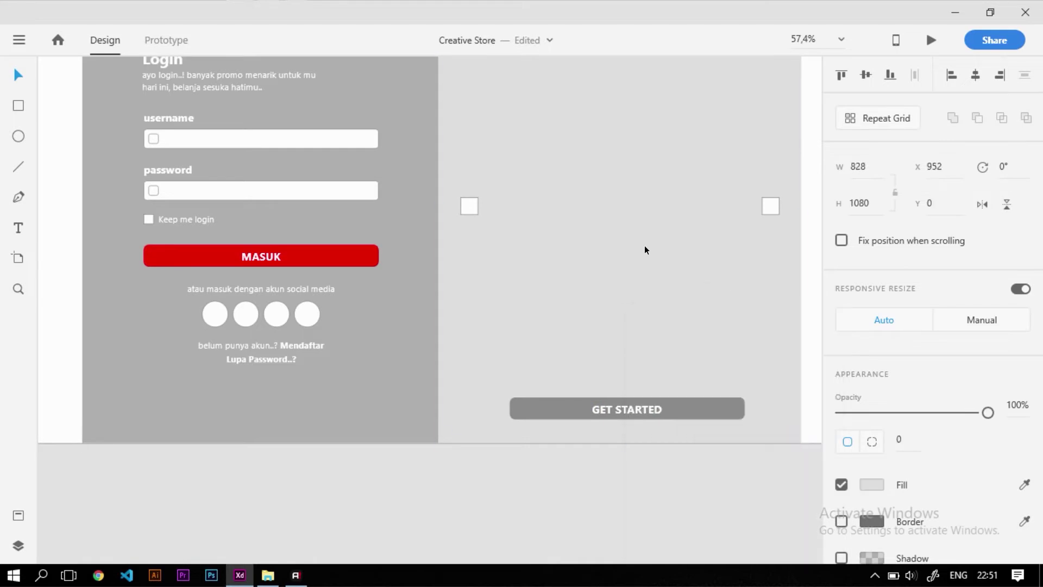
Delete the grey GET STARTED button and its label from the Login artboard's light grey panel
{"action": "scroll", "coordinate": [292, 246], "scroll_direction": "down", "scroll_amount": 5}
{"action": "scroll", "coordinate": [383, 295], "scroll_direction": "up", "scroll_amount": 4}
{"action": "left_click_drag", "start_coordinate": [383, 295], "coordinate": [466, 239]}
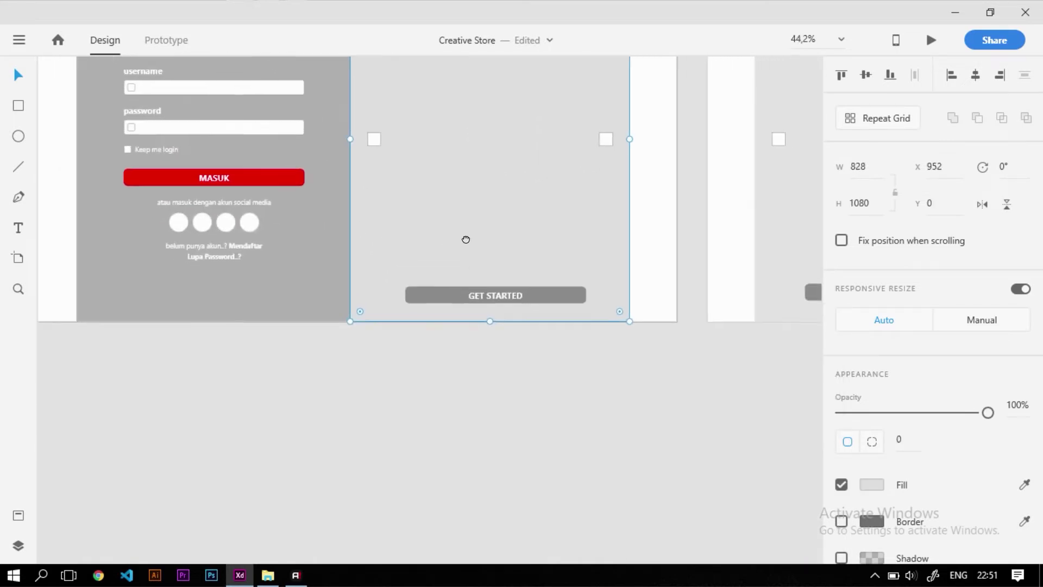
{"action": "scroll", "coordinate": [465, 268], "scroll_direction": "down", "scroll_amount": 1}
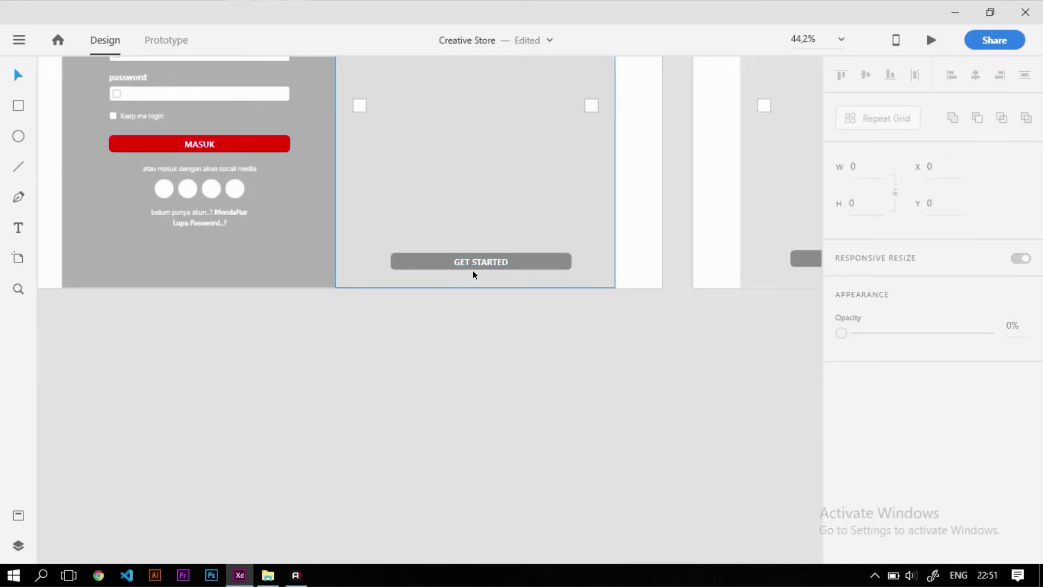
{"action": "left_click", "coordinate": [473, 266]}
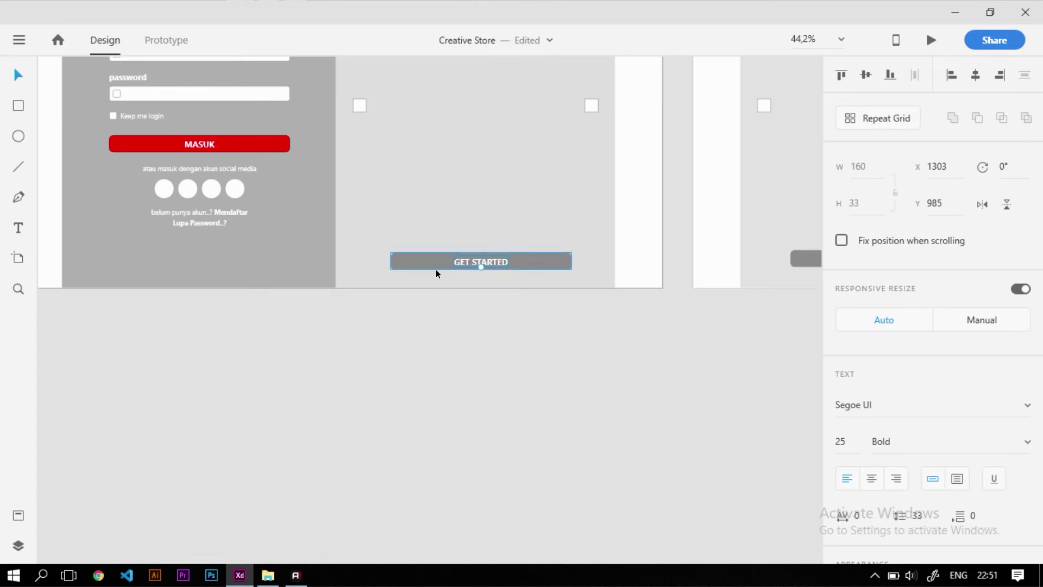
{"action": "left_click", "coordinate": [498, 357]}
{"action": "left_click", "coordinate": [469, 264]}
{"action": "left_click", "coordinate": [441, 257], "text": "shift"}
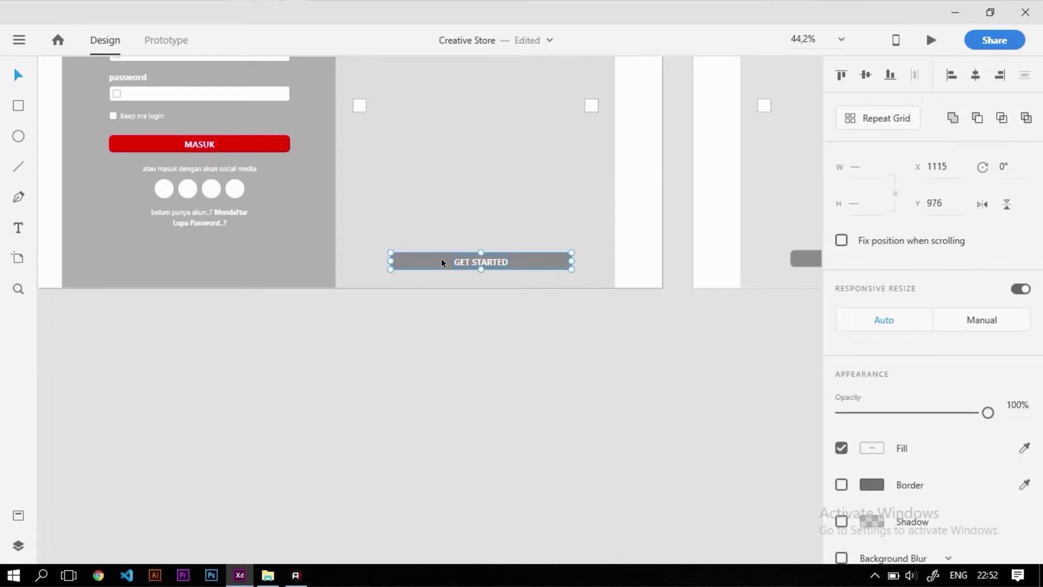
{"action": "key", "text": "Delete"}
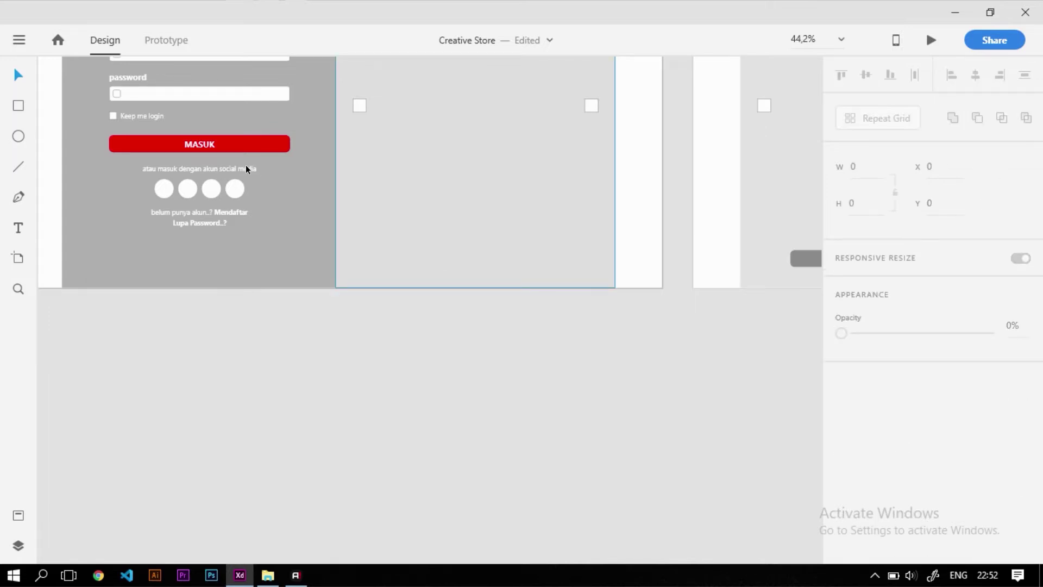
Duplicate the red MASUK button with its label into the lower part of the Login artboard's light grey panel
{"action": "left_click", "coordinate": [199, 144]}
{"action": "left_click", "coordinate": [237, 142], "text": "shift"}
{"action": "left_click_drag", "start_coordinate": [236, 143], "coordinate": [510, 263]}
{"action": "key", "text": "ctrl+z"}
{"action": "key", "text": "ctrl+z"}
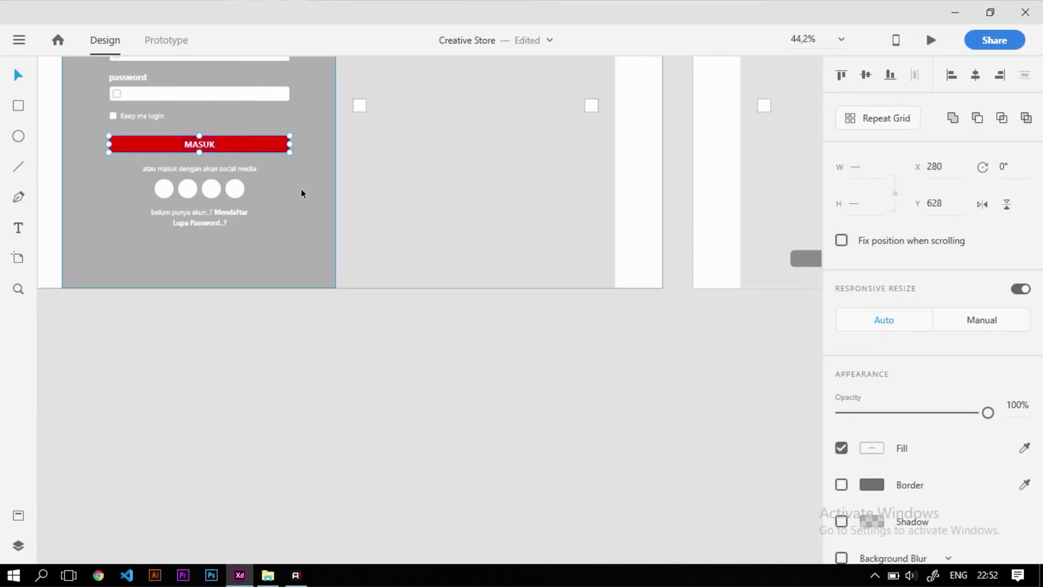
{"action": "left_click_drag", "start_coordinate": [247, 150], "coordinate": [523, 270]}
Centre-align the duplicated button's label and change its text to GET STARTED
{"action": "scroll", "coordinate": [510, 283], "scroll_direction": "up", "scroll_amount": 4}
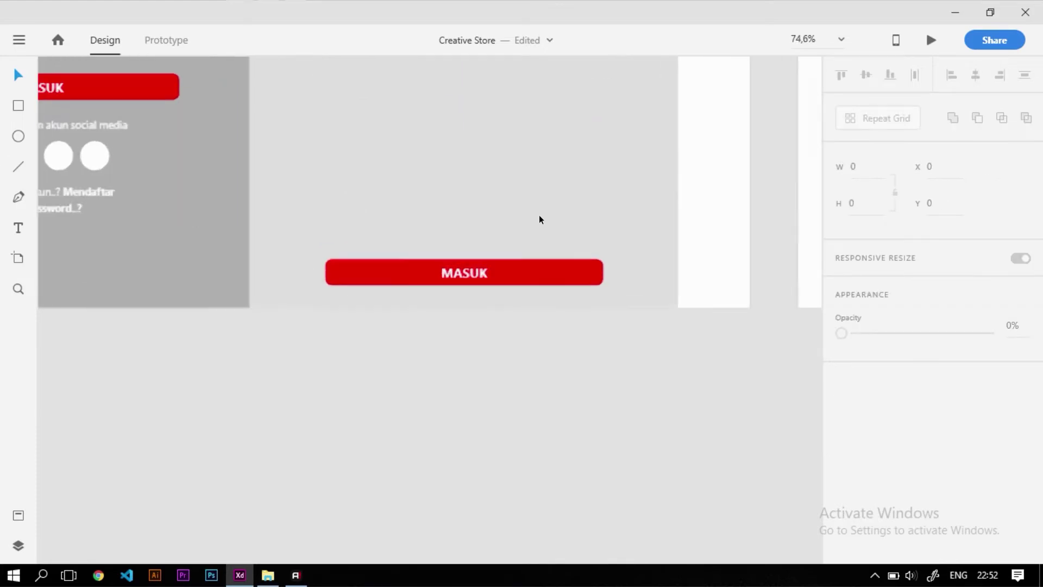
{"action": "double_click", "coordinate": [466, 275]}
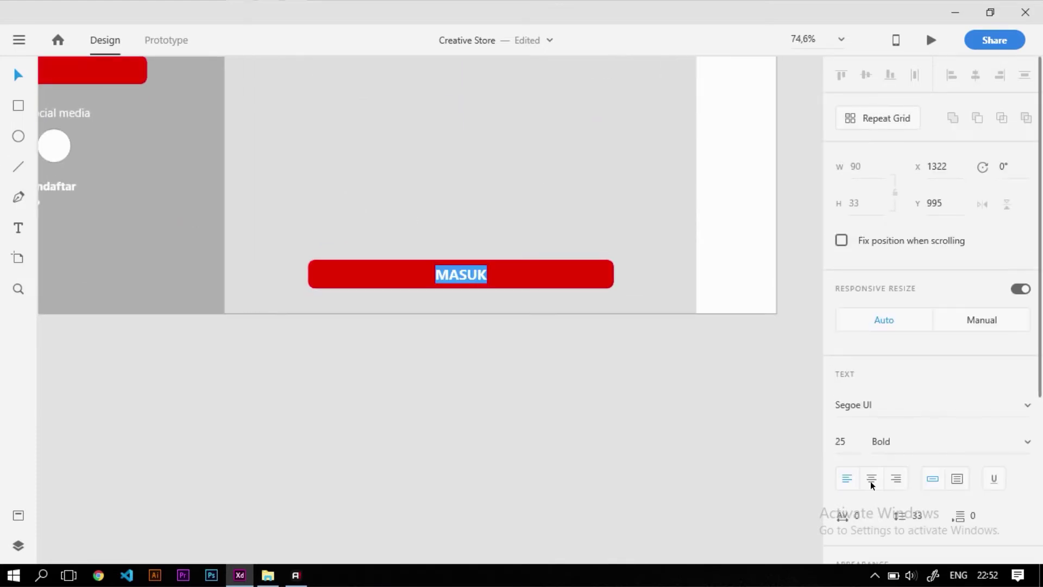
{"action": "type", "text": "GET ST"}
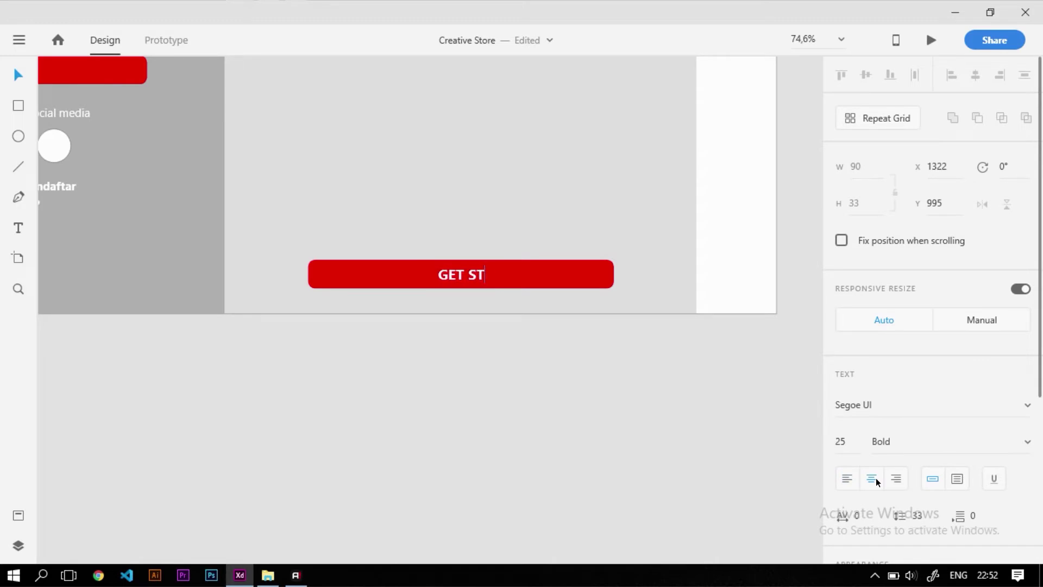
{"action": "type", "text": "ARTED"}
{"action": "key", "text": "Escape"}
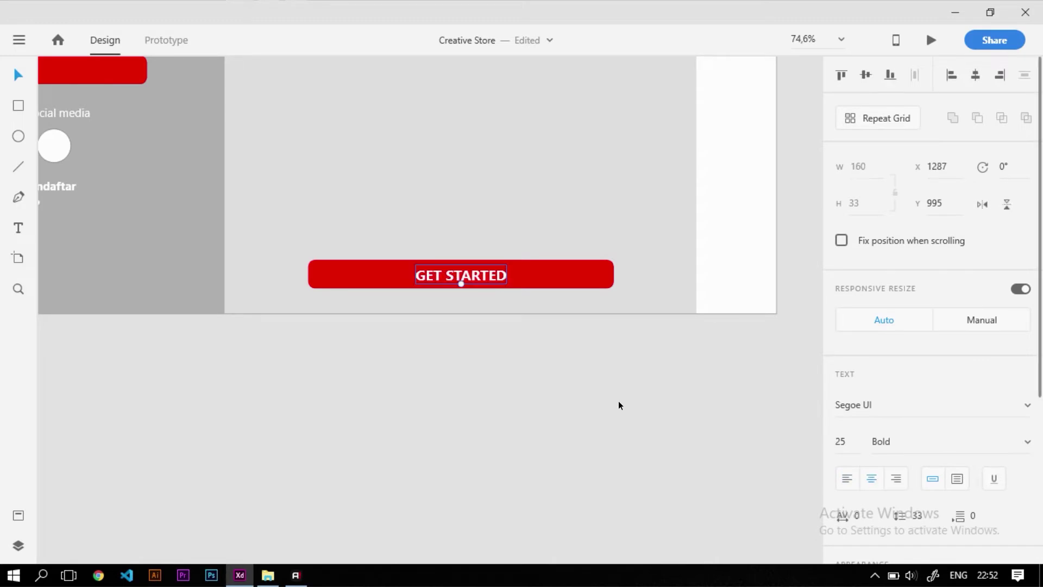
Delete the grey GET STARTED label and its button rectangle from the Register artboard
{"action": "left_click_drag", "start_coordinate": [196, 98], "coordinate": [508, 305]}
{"action": "scroll", "coordinate": [255, 260], "scroll_direction": "down", "scroll_amount": 4}
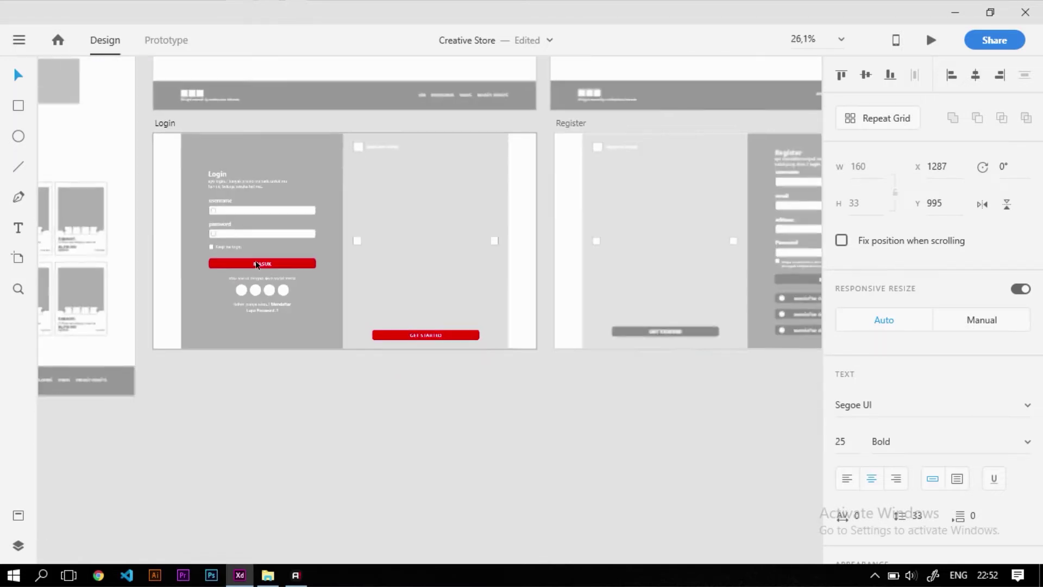
{"action": "scroll", "coordinate": [256, 259], "scroll_direction": "down", "scroll_amount": 3}
{"action": "scroll", "coordinate": [256, 259], "scroll_direction": "right", "scroll_amount": 3}
{"action": "scroll", "coordinate": [482, 194], "scroll_direction": "up", "scroll_amount": 2}
{"action": "left_click", "coordinate": [388, 255]}
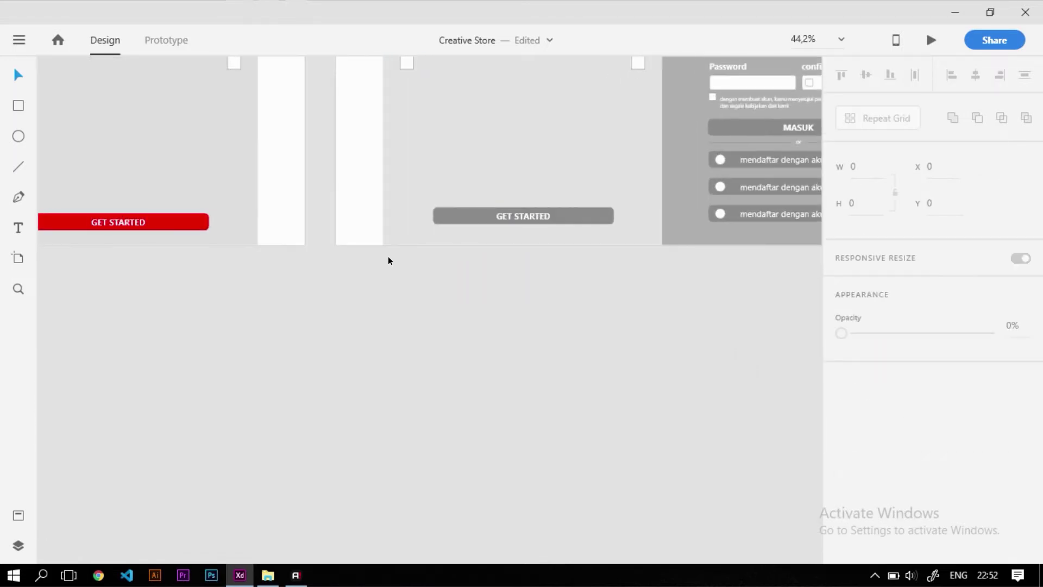
{"action": "left_click", "coordinate": [525, 217]}
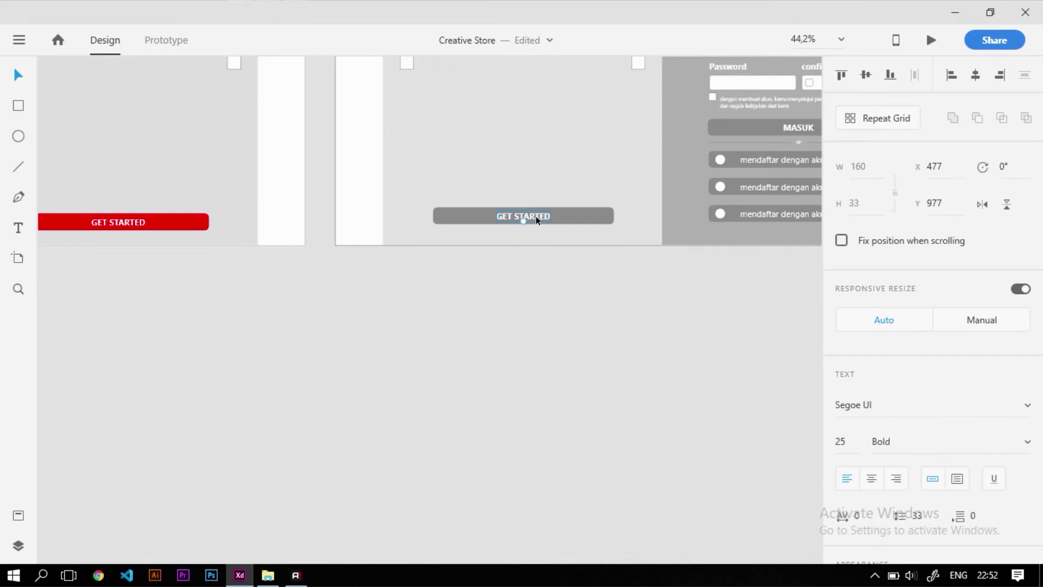
{"action": "key", "text": "Delete"}
{"action": "left_click", "coordinate": [490, 217]}
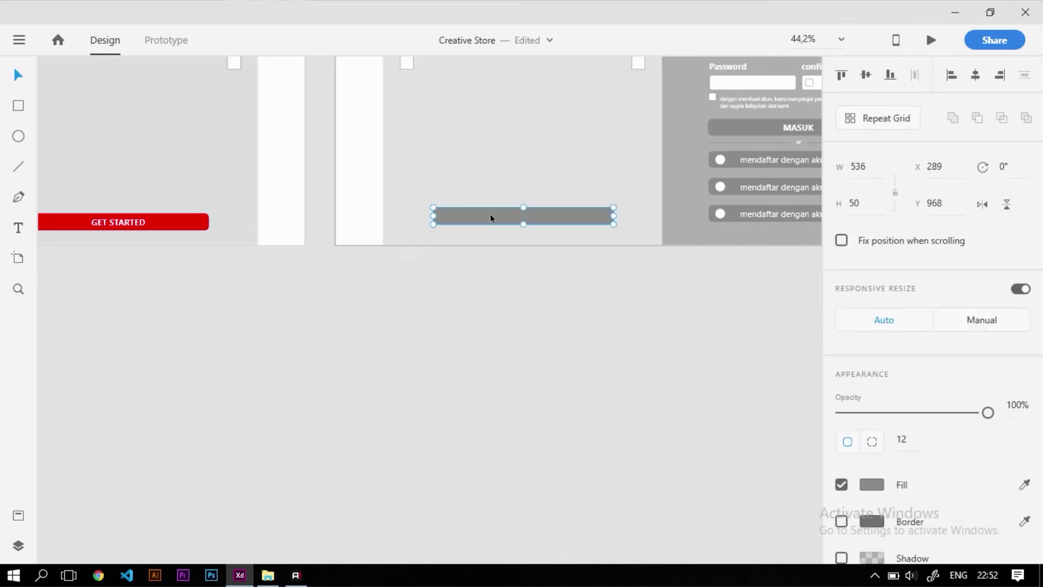
{"action": "key", "text": "Delete"}
Duplicate the red GET STARTED button with its label from the Login artboard into the Register artboard's light grey panel
{"action": "left_click", "coordinate": [120, 223]}
{"action": "left_click", "coordinate": [166, 228], "text": "shift"}
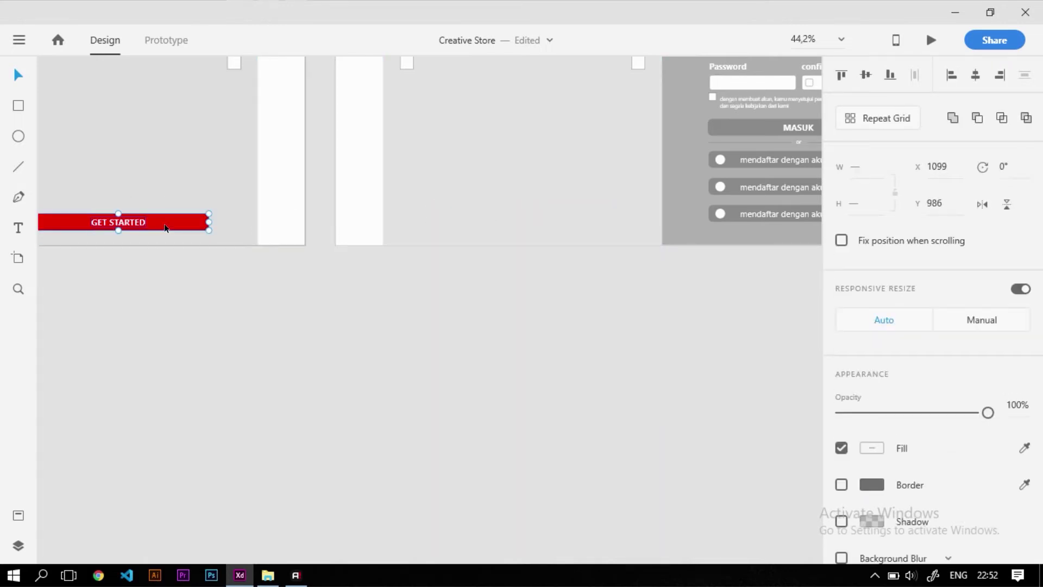
{"action": "left_click_drag", "start_coordinate": [160, 223], "coordinate": [520, 269]}
Delete the grey MASUK button and its label from the Register form
{"action": "left_click", "coordinate": [672, 190]}
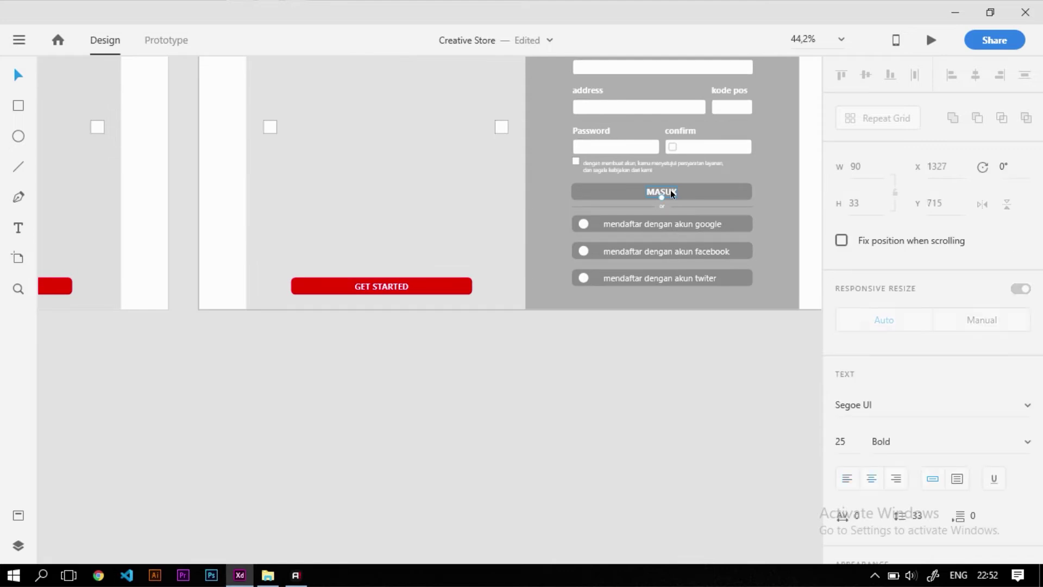
{"action": "left_click_drag", "start_coordinate": [606, 342], "coordinate": [598, 282]}
{"action": "scroll", "coordinate": [679, 277], "scroll_direction": "right", "scroll_amount": 3}
{"action": "left_click", "coordinate": [722, 247]}
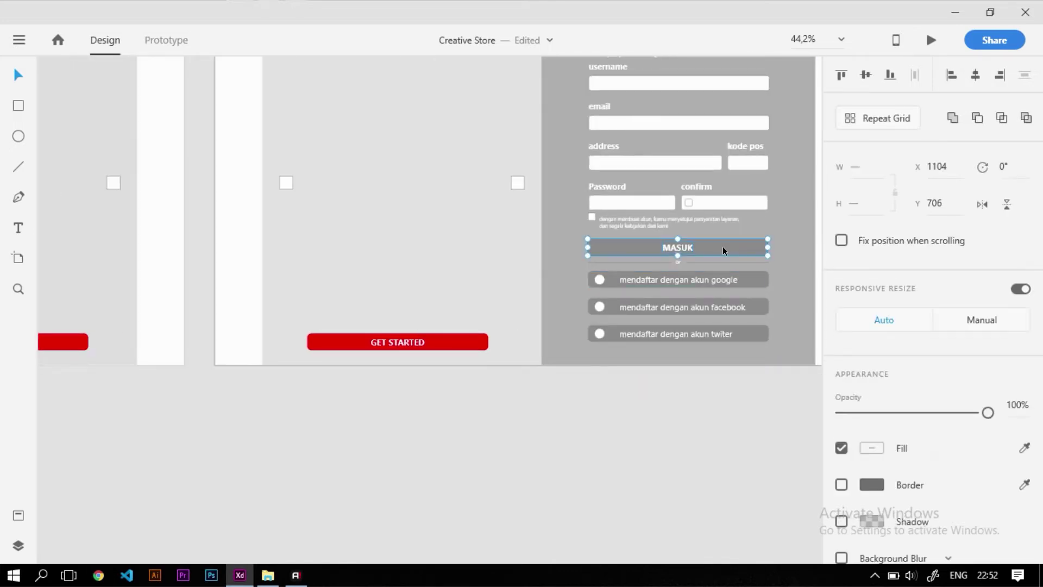
{"action": "key", "text": "Delete"}
Duplicate the Login form's red MASUK button with its label into the Register form, above the social sign-up buttons
{"action": "scroll", "coordinate": [296, 269], "scroll_direction": "left", "scroll_amount": 8}
{"action": "left_click_drag", "start_coordinate": [308, 261], "coordinate": [321, 254]}
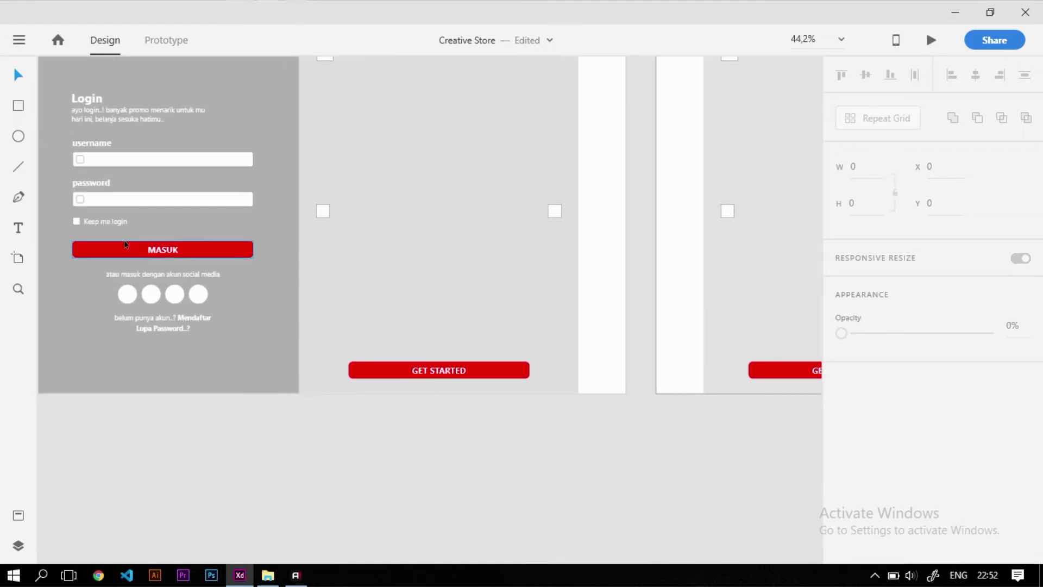
{"action": "left_click", "coordinate": [167, 249]}
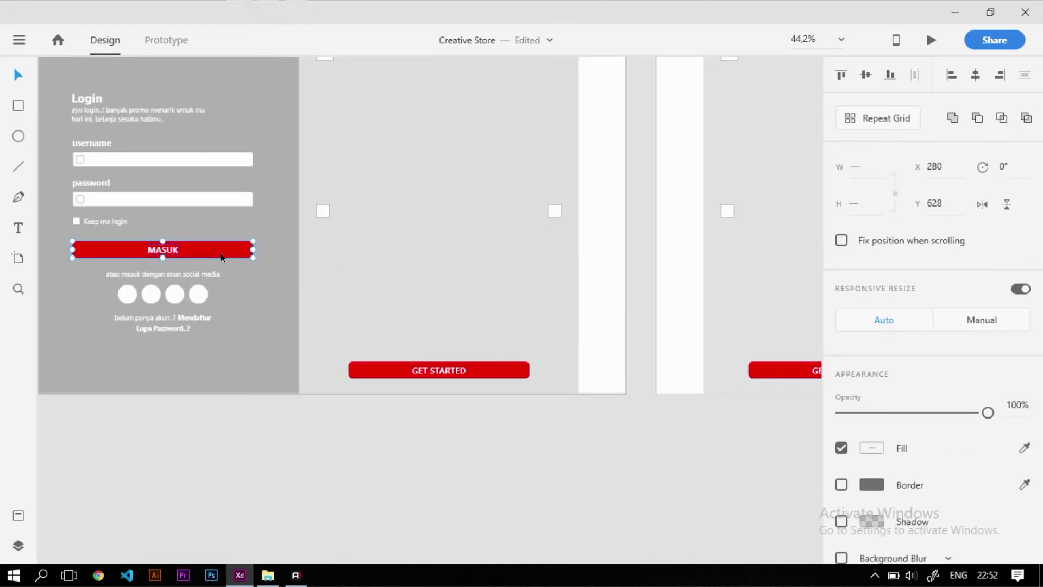
{"action": "scroll", "coordinate": [135, 256], "scroll_direction": "down", "scroll_amount": 5}
{"action": "left_click_drag", "start_coordinate": [174, 249], "coordinate": [741, 315]}
{"action": "scroll", "coordinate": [759, 273], "scroll_direction": "up", "scroll_amount": 5}
{"action": "scroll", "coordinate": [757, 269], "scroll_direction": "up", "scroll_amount": 2}
{"action": "left_click_drag", "start_coordinate": [654, 194], "coordinate": [661, 237]}
{"action": "scroll", "coordinate": [660, 237], "scroll_direction": "down", "scroll_amount": 5}
{"action": "left_click", "coordinate": [571, 350]}
{"action": "left_click_drag", "start_coordinate": [422, 319], "coordinate": [575, 368]}
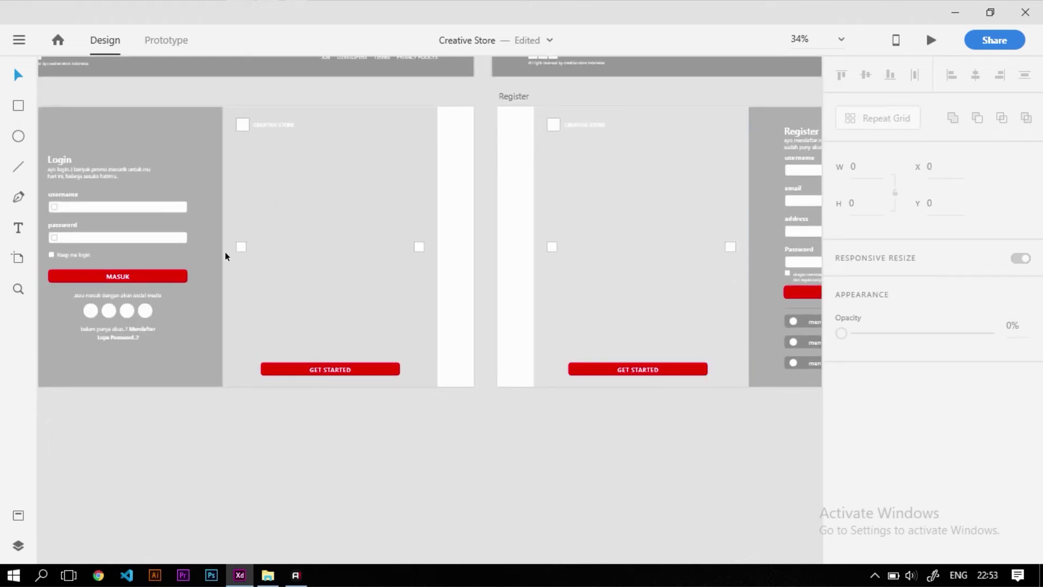
Change the fill of the Login form's MASUK button to bright green
{"action": "scroll", "coordinate": [73, 243], "scroll_direction": "up", "scroll_amount": 5}
{"action": "scroll", "coordinate": [212, 285], "scroll_direction": "down", "scroll_amount": 4}
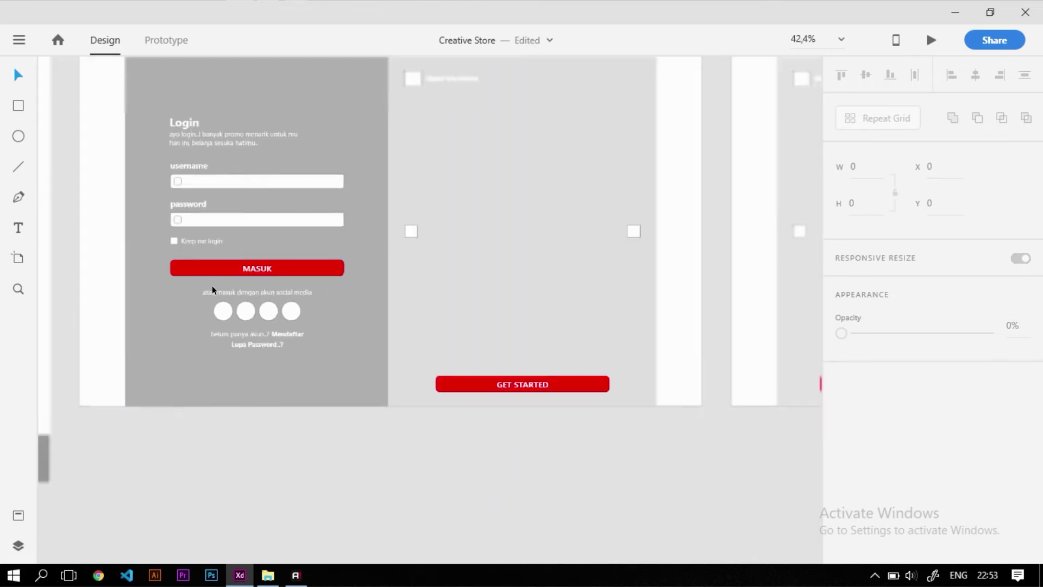
{"action": "scroll", "coordinate": [388, 292], "scroll_direction": "up", "scroll_amount": 1}
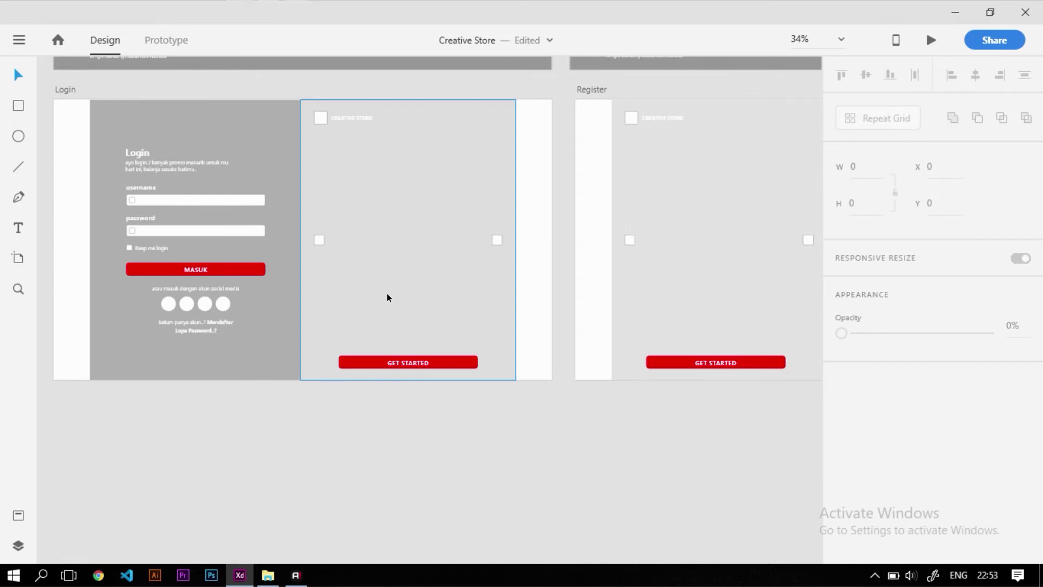
{"action": "scroll", "coordinate": [387, 292], "scroll_direction": "up", "scroll_amount": 1}
{"action": "scroll", "coordinate": [158, 296], "scroll_direction": "up", "scroll_amount": 2}
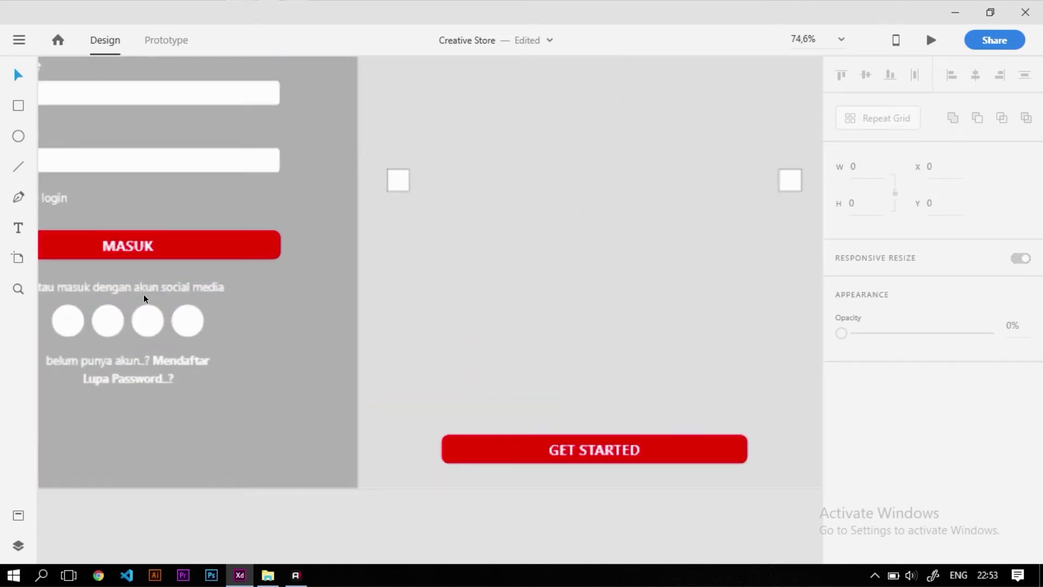
{"action": "left_click_drag", "start_coordinate": [143, 294], "coordinate": [302, 328]}
{"action": "left_click", "coordinate": [318, 282]}
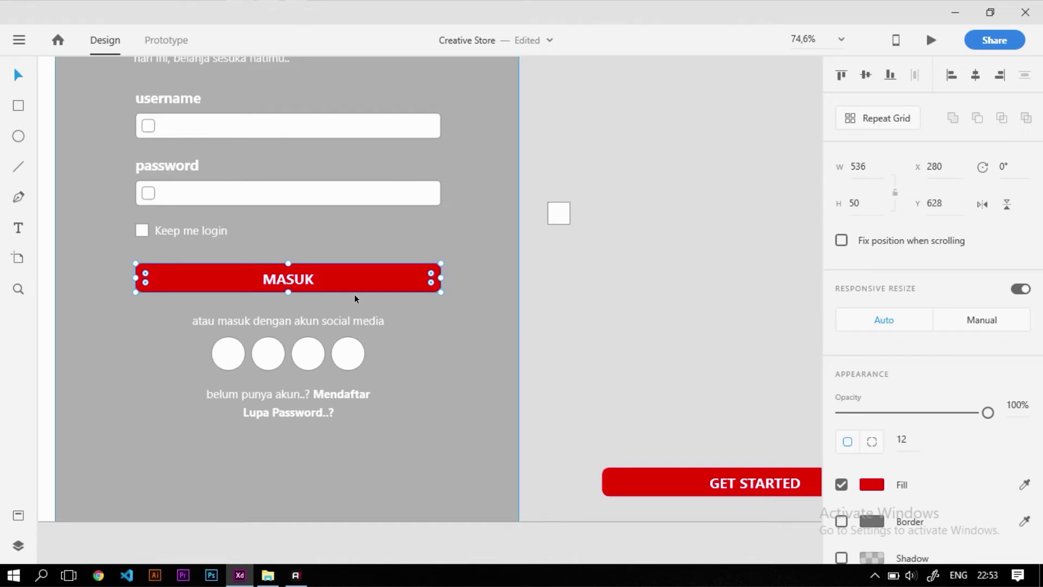
{"action": "scroll", "coordinate": [364, 260], "scroll_direction": "down", "scroll_amount": 1}
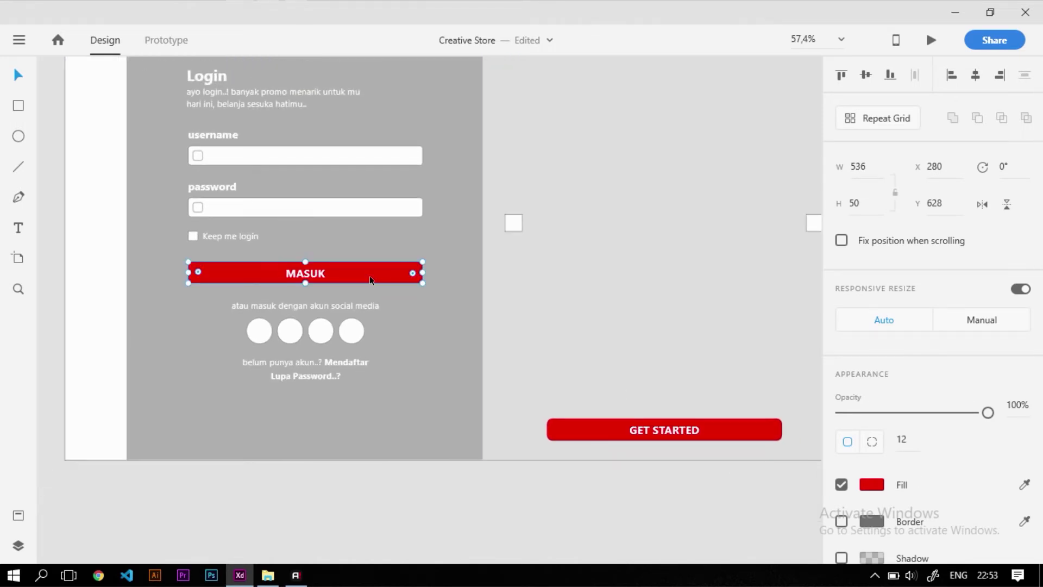
{"action": "left_click", "coordinate": [872, 484]}
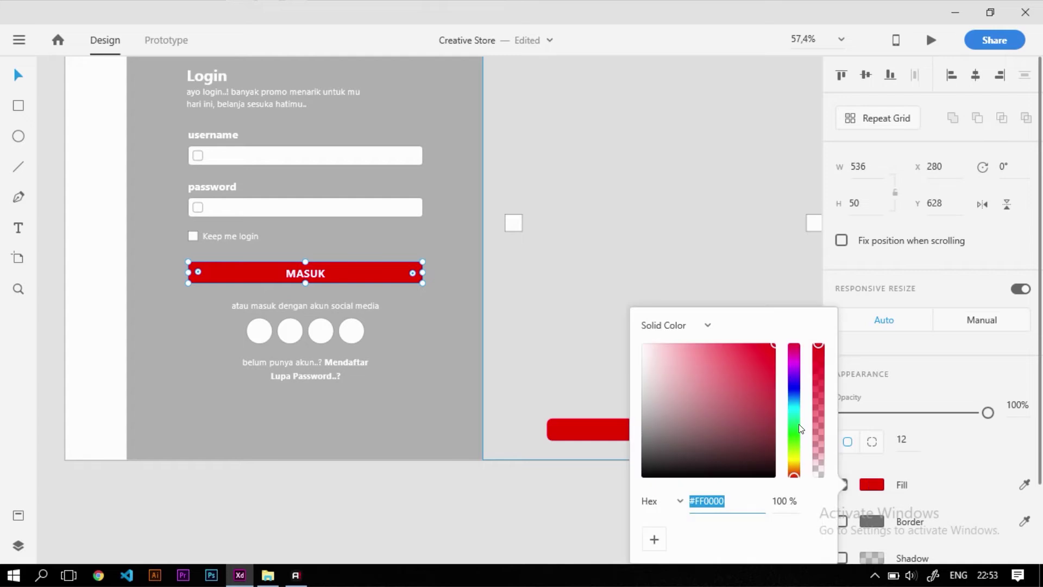
{"action": "left_click", "coordinate": [800, 431]}
{"action": "left_click", "coordinate": [469, 329]}
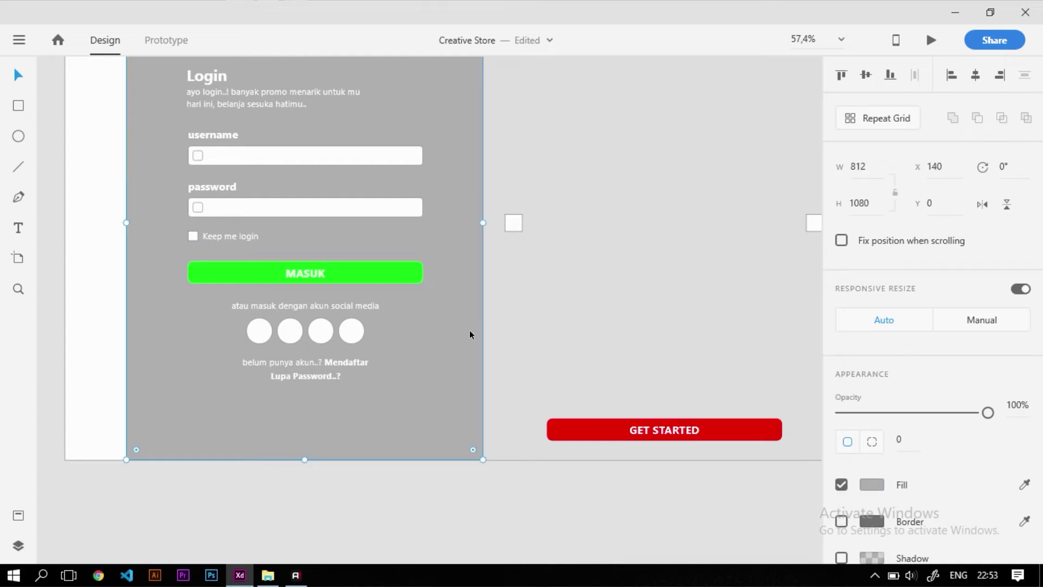
{"action": "scroll", "coordinate": [380, 286], "scroll_direction": "down", "scroll_amount": 3}
{"action": "left_click_drag", "start_coordinate": [623, 346], "coordinate": [417, 302]}
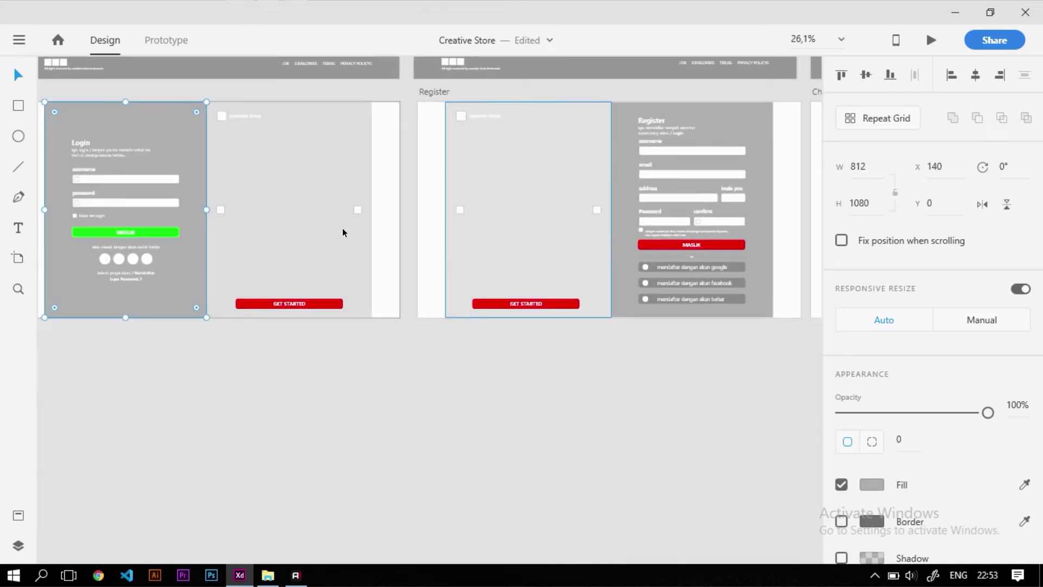
Copy the hex colour #00FF11 from the Login form's MASUK button and apply it as fill to the Login artboard's GET STARTED button
{"action": "scroll", "coordinate": [132, 222], "scroll_direction": "up", "scroll_amount": 4}
{"action": "left_click", "coordinate": [187, 242]}
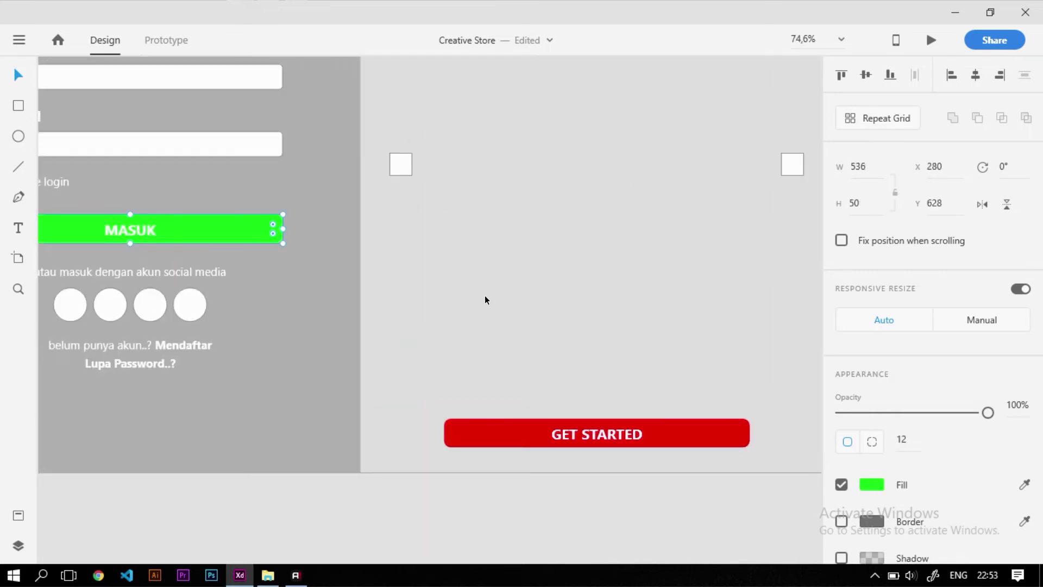
{"action": "left_click", "coordinate": [862, 486]}
{"action": "key", "text": "ctrl+c"}
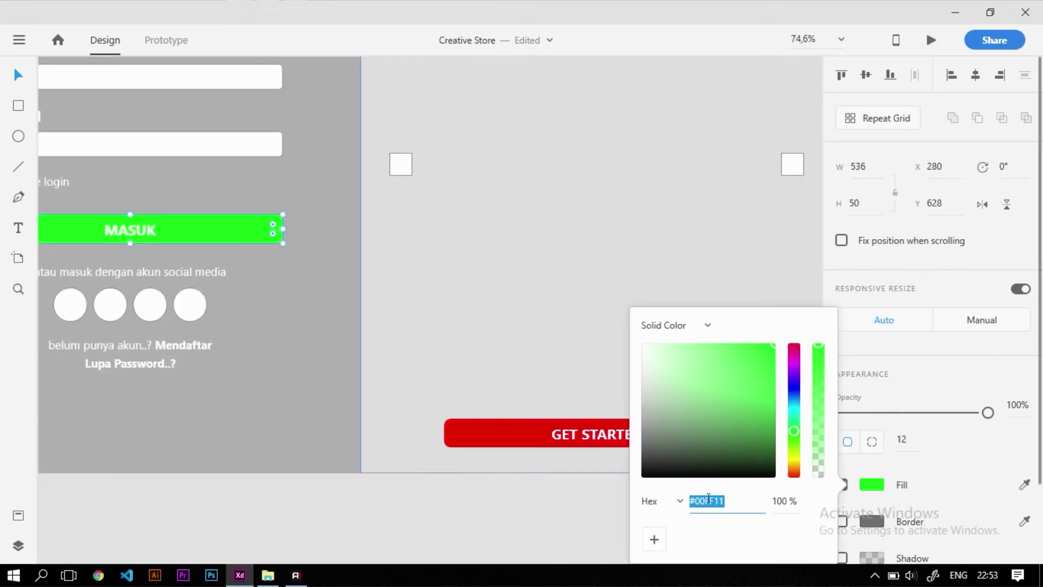
{"action": "left_click", "coordinate": [505, 432]}
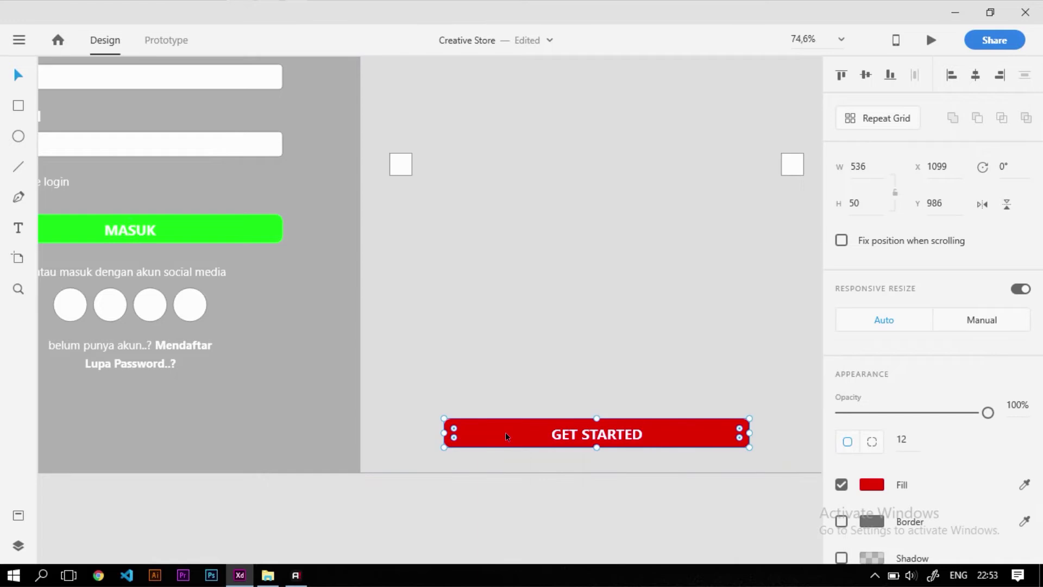
{"action": "left_click", "coordinate": [882, 490]}
{"action": "key", "text": "ctrl+v"}
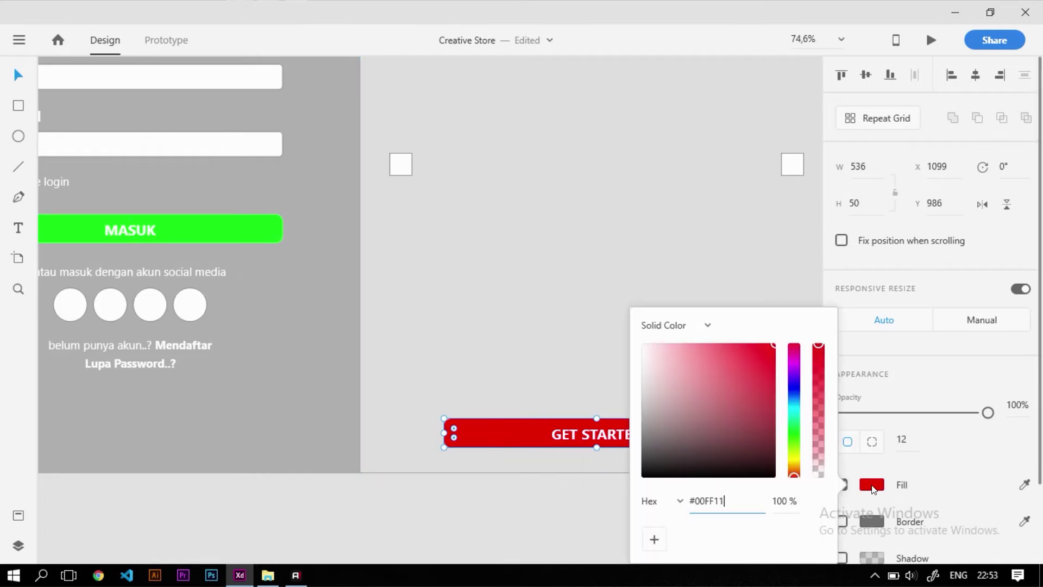
{"action": "key", "text": "Return"}
{"action": "left_click", "coordinate": [511, 179]}
{"action": "scroll", "coordinate": [431, 295], "scroll_direction": "down", "scroll_amount": 4}
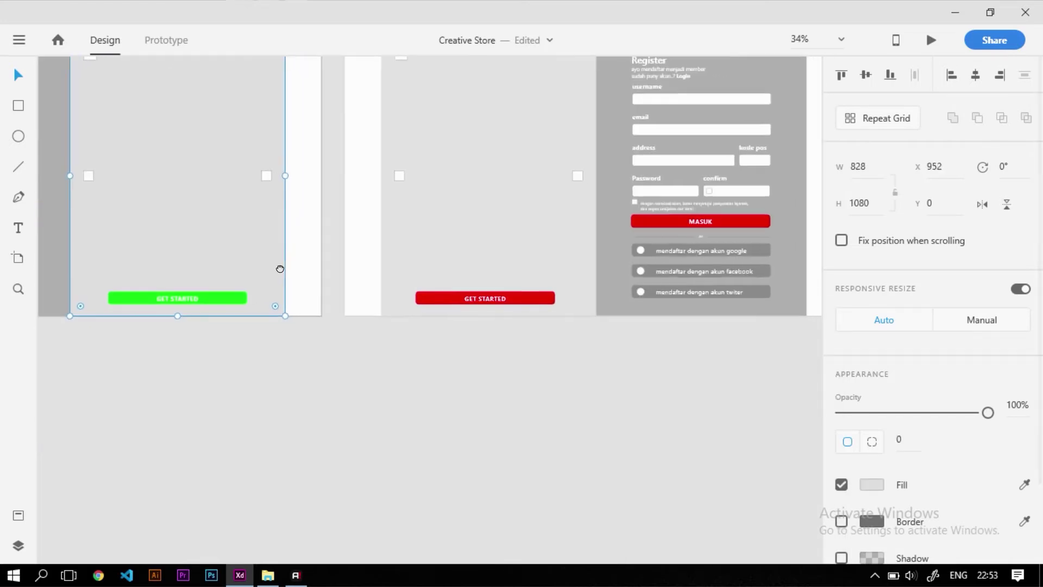
Set the fill of the GET STARTED button on the Register artboard to #00FF11
{"action": "left_click", "coordinate": [435, 299]}
{"action": "left_click", "coordinate": [870, 484]}
{"action": "key", "text": "ctrl+v"}
{"action": "key", "text": "Return"}
Set the fill of the MASUK button in the Register form to #00FF11
{"action": "left_click", "coordinate": [700, 223]}
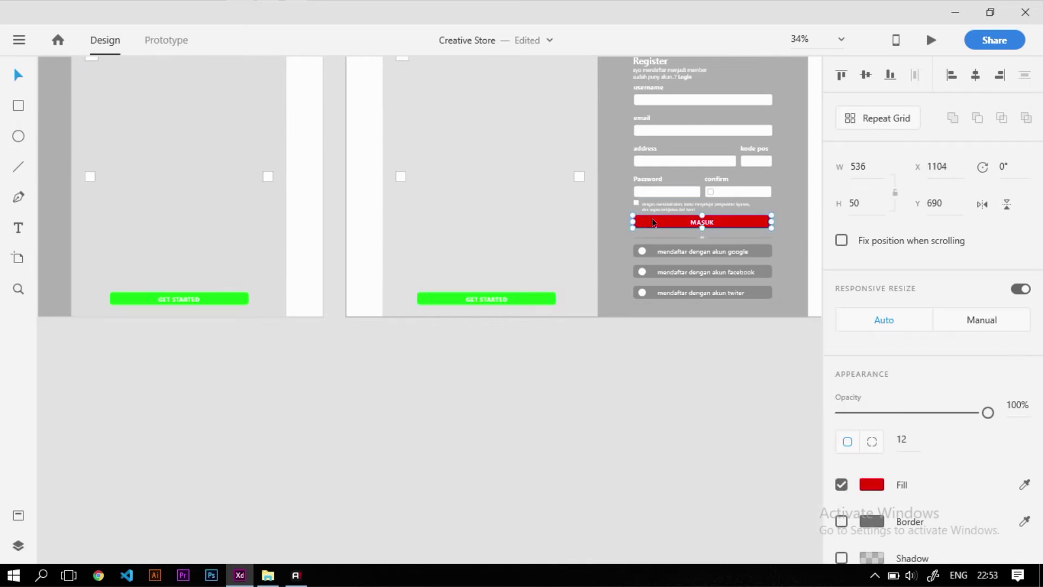
{"action": "left_click", "coordinate": [871, 484]}
{"action": "type", "text": "00FF11"}
{"action": "key", "text": "Return"}
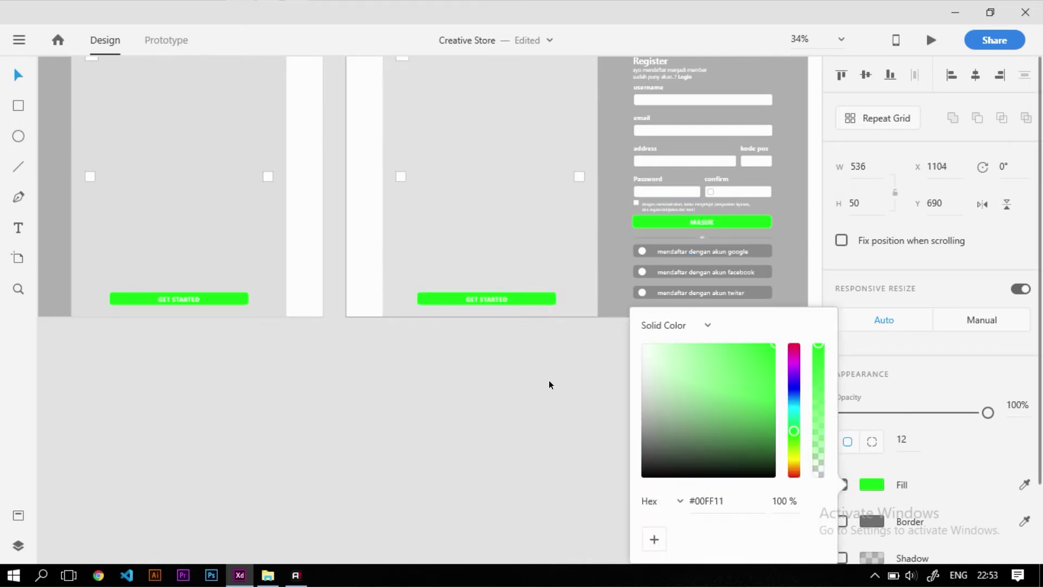
{"action": "left_click", "coordinate": [501, 372]}
Look over the buttons on the Login, Register, Checkout, product and Checkout Success artboards
{"action": "scroll", "coordinate": [501, 375], "scroll_direction": "up", "scroll_amount": 5}
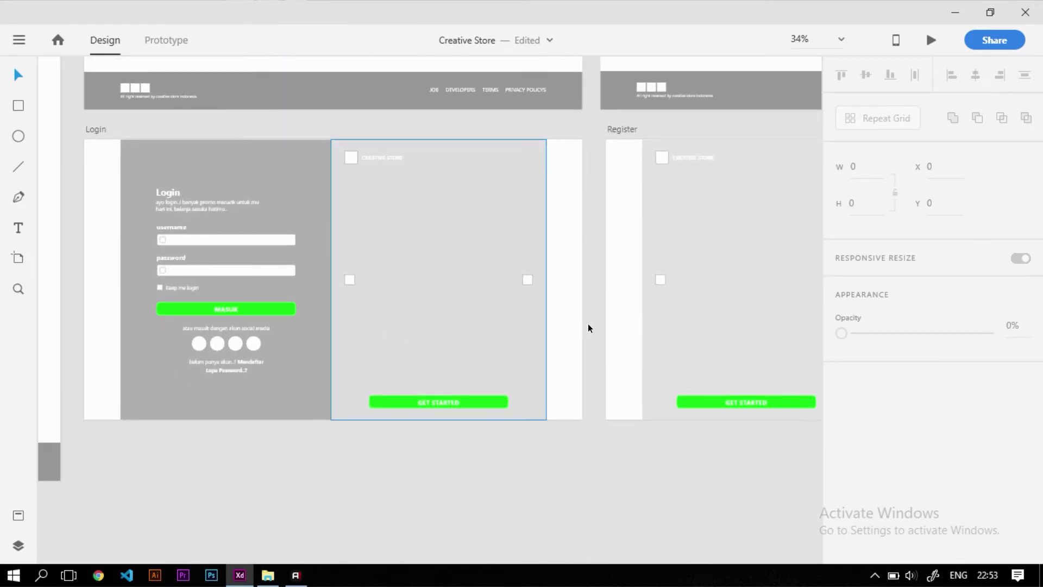
{"action": "scroll", "coordinate": [619, 315], "scroll_direction": "right", "scroll_amount": 5}
{"action": "scroll", "coordinate": [521, 319], "scroll_direction": "down", "scroll_amount": 3}
{"action": "scroll", "coordinate": [373, 314], "scroll_direction": "up", "scroll_amount": 5}
{"action": "scroll", "coordinate": [580, 335], "scroll_direction": "left", "scroll_amount": 3}
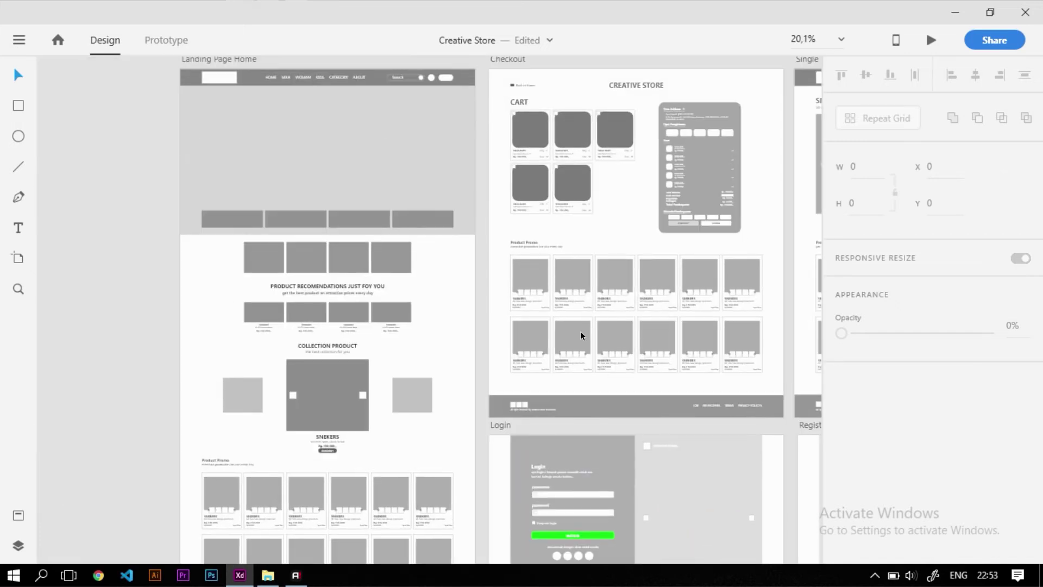
{"action": "scroll", "coordinate": [269, 287], "scroll_direction": "down", "scroll_amount": 2}
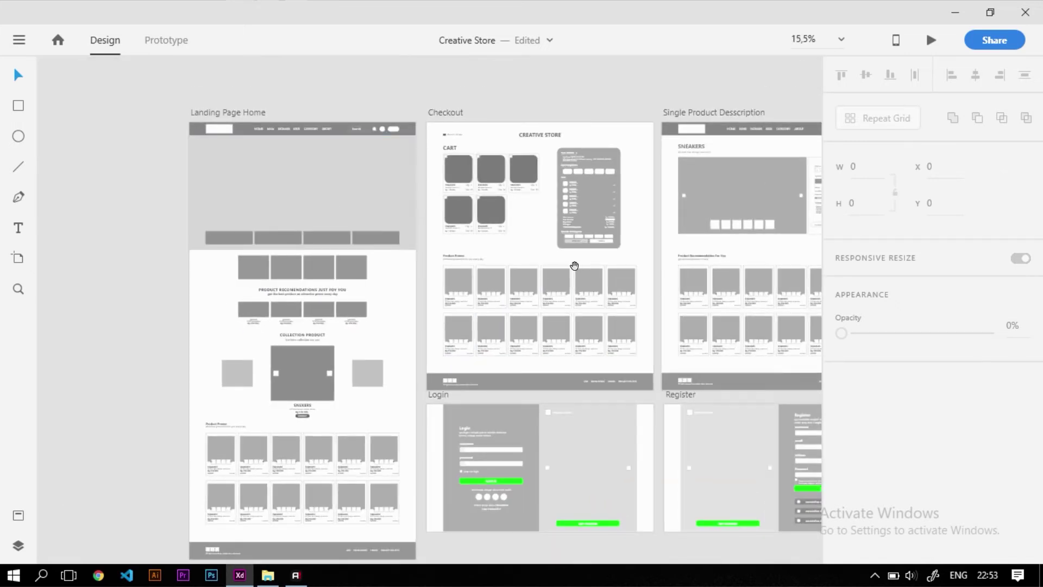
{"action": "left_click_drag", "start_coordinate": [574, 266], "coordinate": [195, 158]}
{"action": "scroll", "coordinate": [536, 156], "scroll_direction": "right", "scroll_amount": 2}
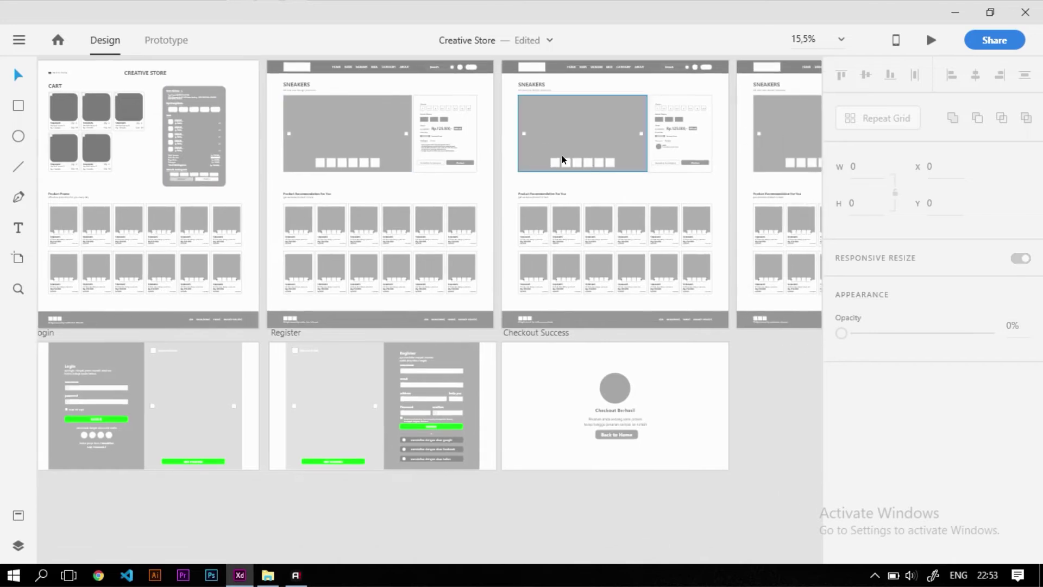
{"action": "scroll", "coordinate": [562, 155], "scroll_direction": "right", "scroll_amount": 3}
{"action": "scroll", "coordinate": [562, 155], "scroll_direction": "up", "scroll_amount": 2}
{"action": "scroll", "coordinate": [506, 236], "scroll_direction": "left", "scroll_amount": 3}
{"action": "scroll", "coordinate": [507, 236], "scroll_direction": "down", "scroll_amount": 3}
{"action": "left_click", "coordinate": [586, 333]}
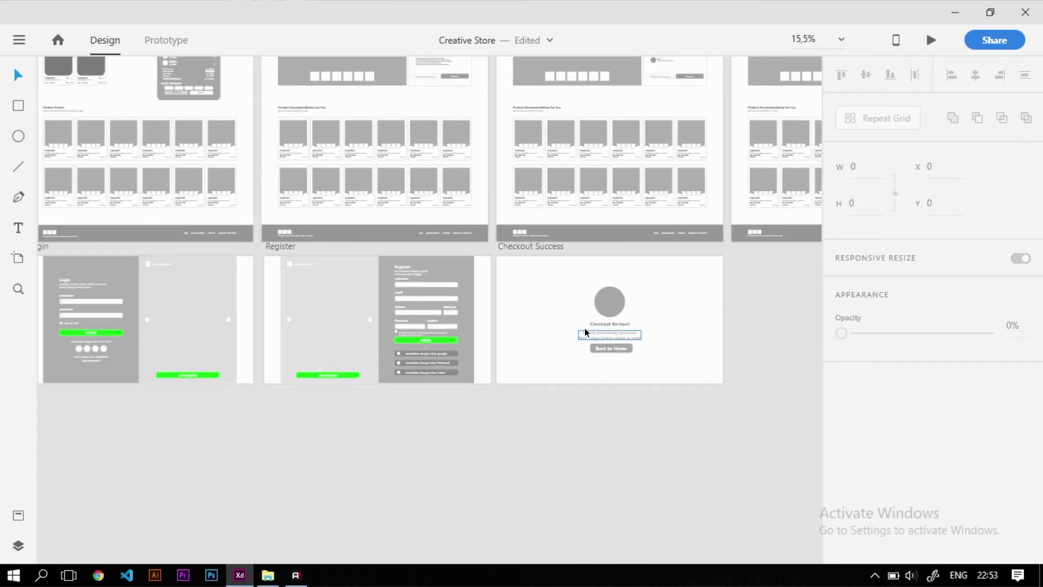
{"action": "scroll", "coordinate": [586, 332], "scroll_direction": "up", "scroll_amount": 2}
{"action": "scroll", "coordinate": [477, 305], "scroll_direction": "left", "scroll_amount": 5}
{"action": "scroll", "coordinate": [477, 306], "scroll_direction": "down", "scroll_amount": 1}
{"action": "scroll", "coordinate": [477, 306], "scroll_direction": "up", "scroll_amount": 1}
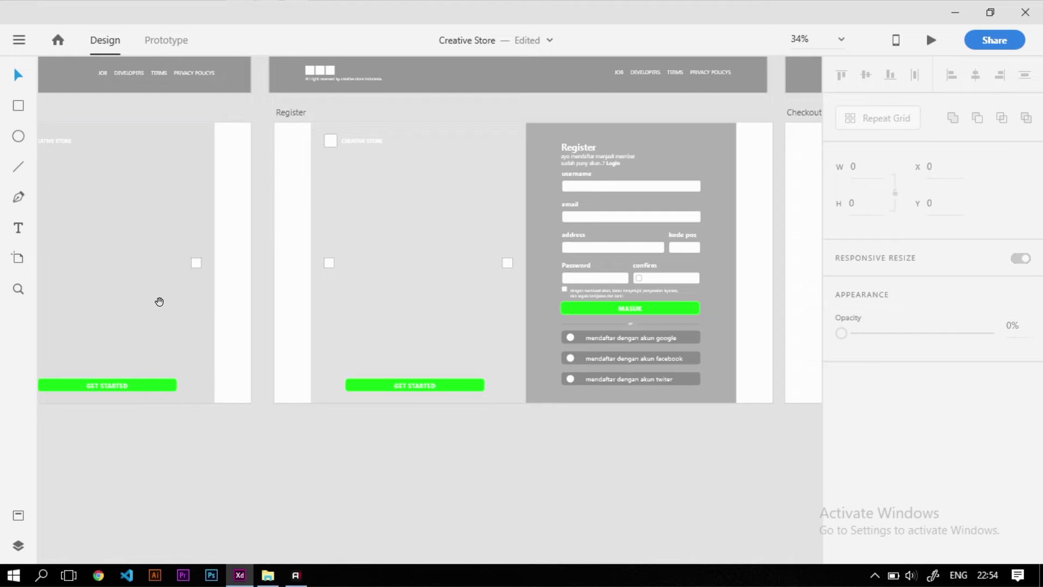
{"action": "left_click_drag", "start_coordinate": [158, 301], "coordinate": [559, 263]}
{"action": "scroll", "coordinate": [372, 321], "scroll_direction": "up", "scroll_amount": 2}
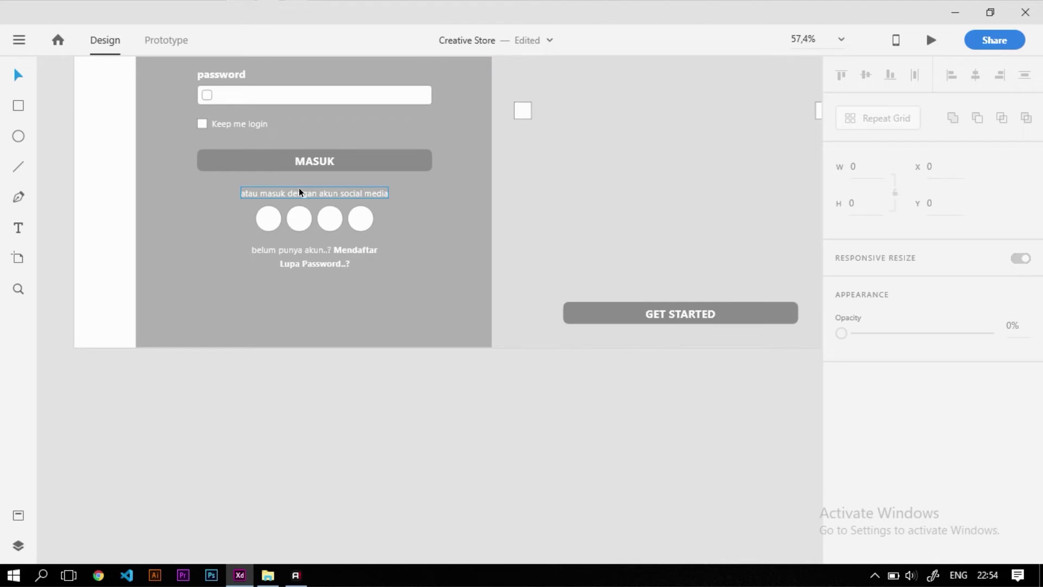
Duplicate the Login form's grey MASUK button with its label onto the empty canvas below the Login artboard
{"action": "scroll", "coordinate": [337, 254], "scroll_direction": "down", "scroll_amount": 2}
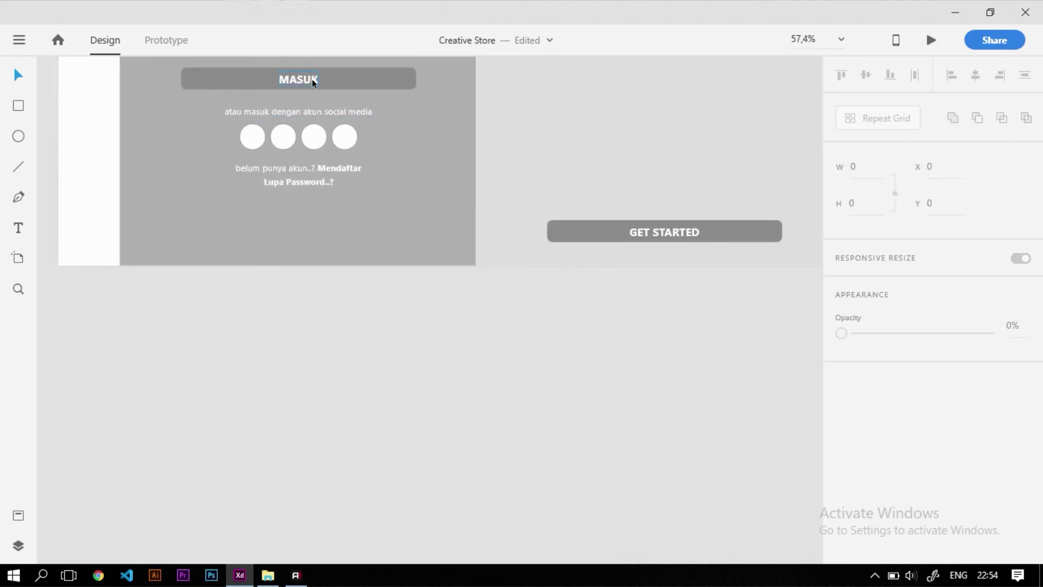
{"action": "left_click", "coordinate": [338, 84]}
{"action": "left_click_drag", "start_coordinate": [337, 83], "coordinate": [377, 372]}
{"action": "scroll", "coordinate": [282, 375], "scroll_direction": "up", "scroll_amount": 5}
{"action": "scroll", "coordinate": [386, 391], "scroll_direction": "down", "scroll_amount": 2}
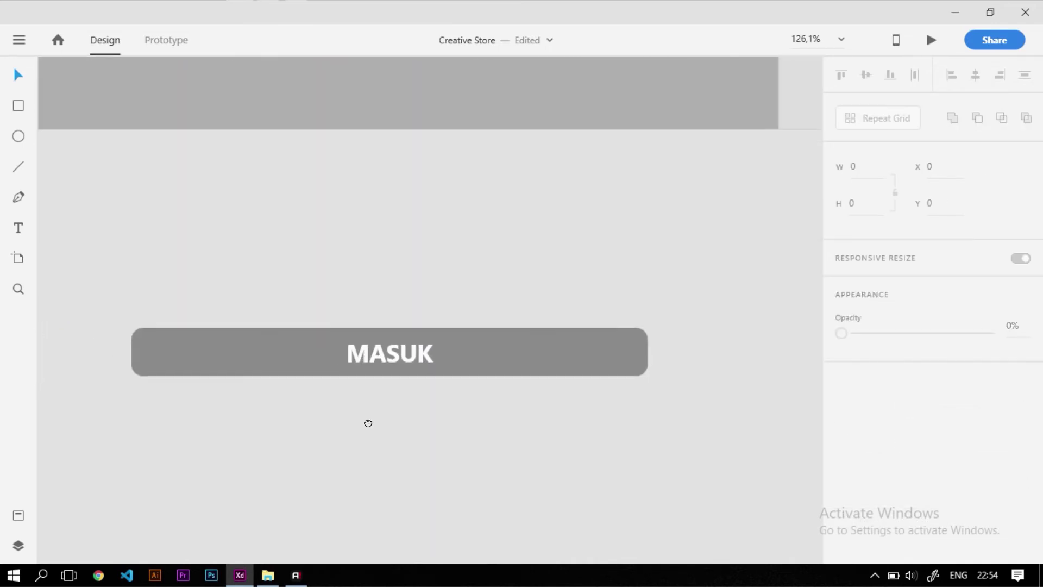
Set the fill of the MASUK button copy below the Login artboard to yellow #FFC400
{"action": "left_click", "coordinate": [290, 353]}
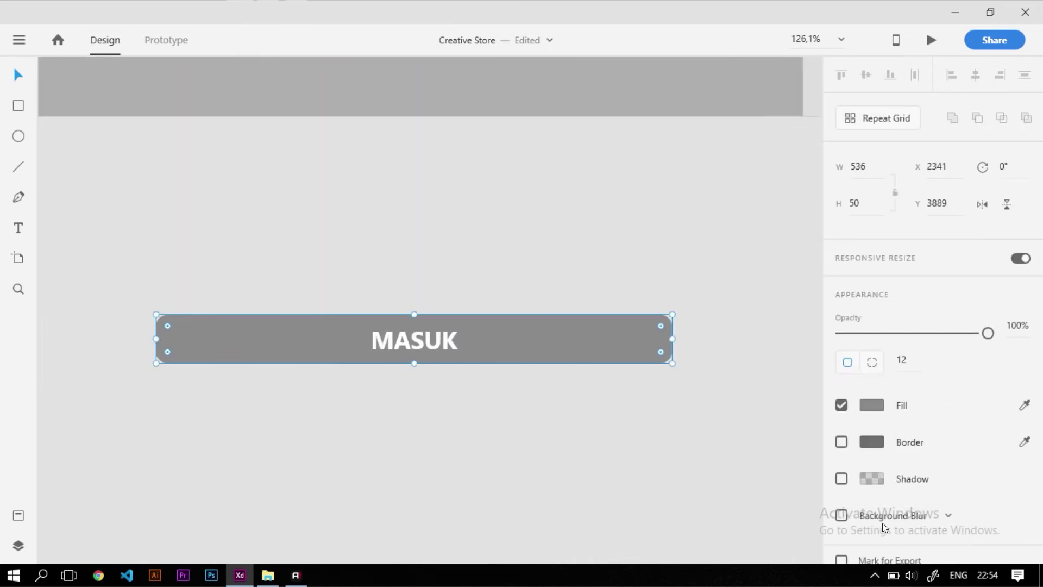
{"action": "left_click", "coordinate": [872, 405]}
{"action": "left_click", "coordinate": [773, 382]}
{"action": "left_click_drag", "start_coordinate": [792, 411], "coordinate": [794, 430]}
{"action": "left_click_drag", "start_coordinate": [733, 324], "coordinate": [803, 293]}
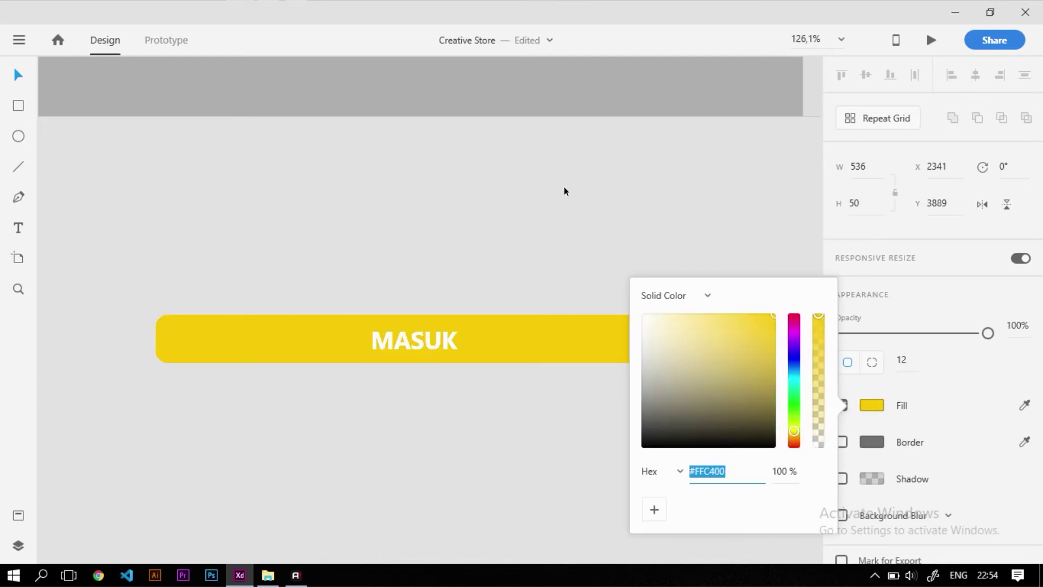
{"action": "left_click", "coordinate": [544, 206]}
Save the yellow MASUK button together with its label as a symbol in the document assets
{"action": "scroll", "coordinate": [456, 233], "scroll_direction": "down", "scroll_amount": 3}
{"action": "left_click", "coordinate": [441, 292]}
{"action": "left_click", "coordinate": [500, 228]}
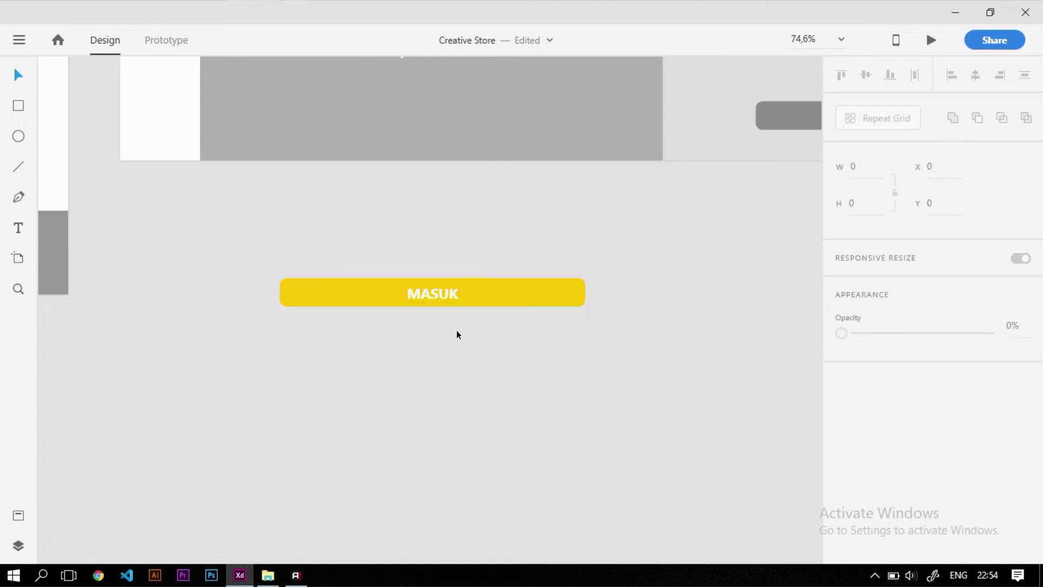
{"action": "scroll", "coordinate": [442, 304], "scroll_direction": "up", "scroll_amount": 2}
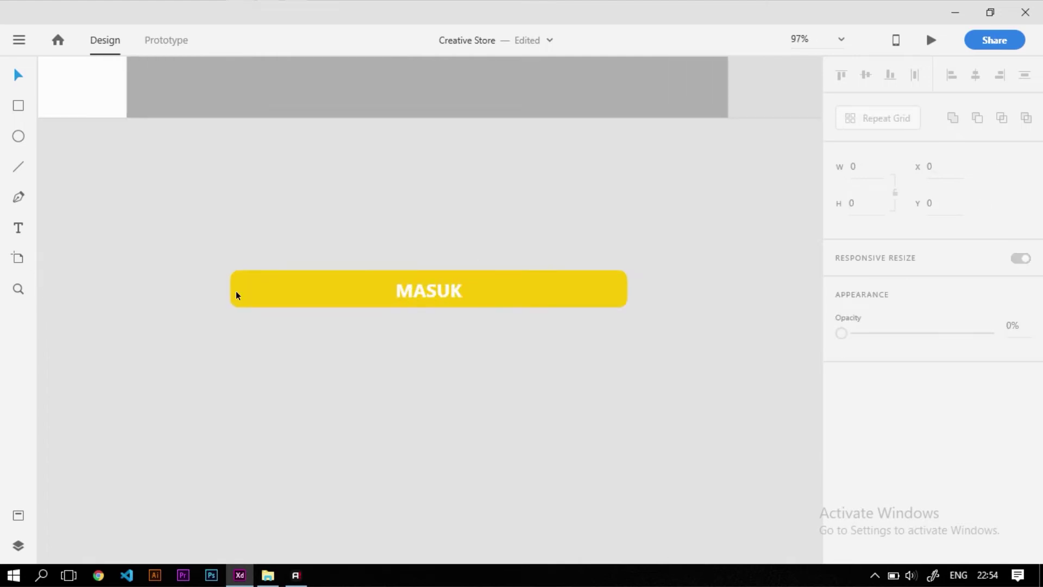
{"action": "left_click", "coordinate": [19, 518]}
{"action": "left_click_drag", "start_coordinate": [533, 293], "coordinate": [405, 306]}
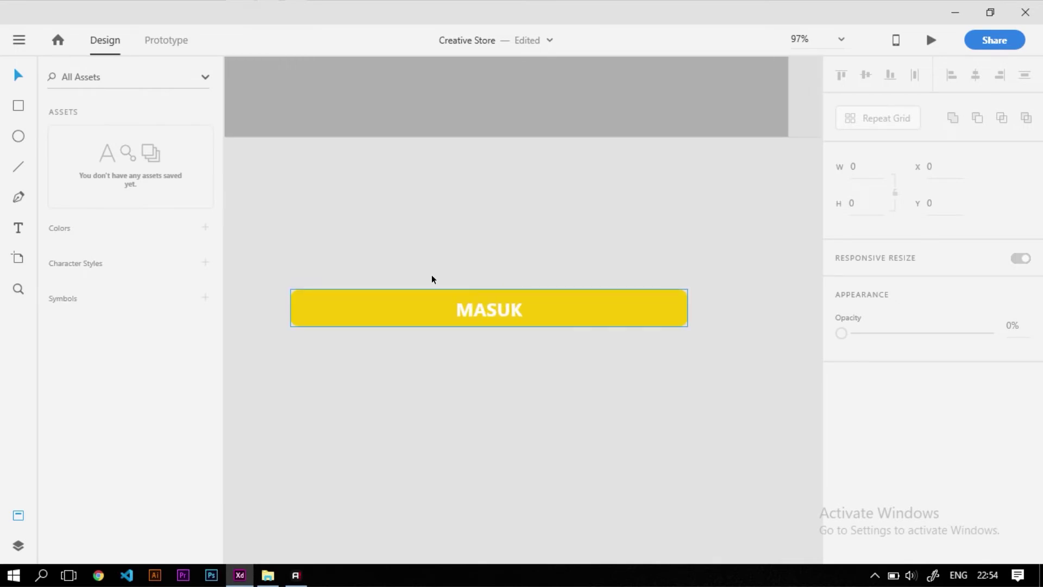
{"action": "left_click", "coordinate": [356, 298]}
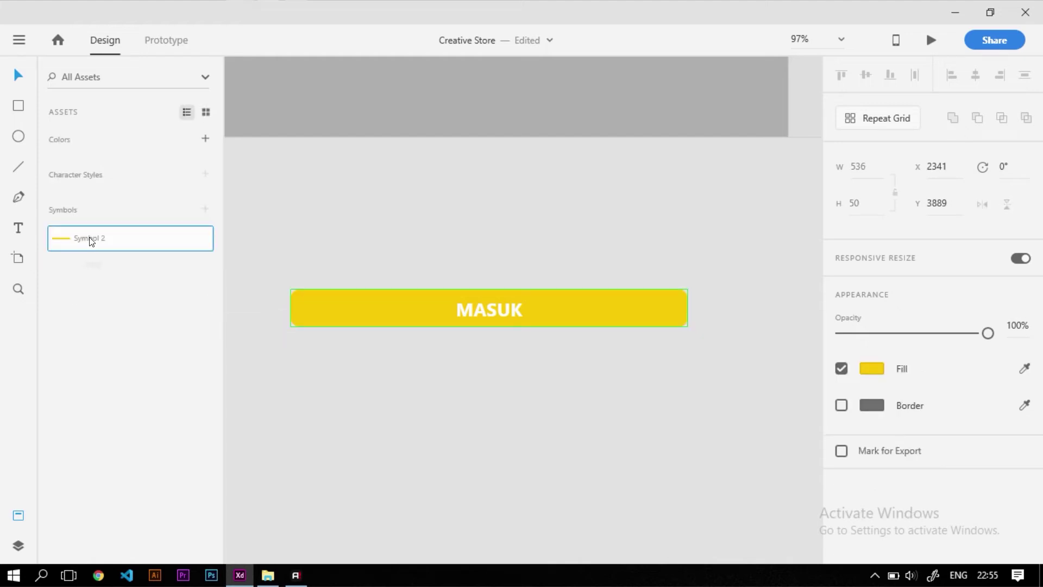
Rename the yellow MASUK button's symbol as "Button"
{"action": "double_click", "coordinate": [90, 241]}
{"action": "type", "text": "B"}
{"action": "key", "text": "BackSpace"}
{"action": "type", "text": "Button"}
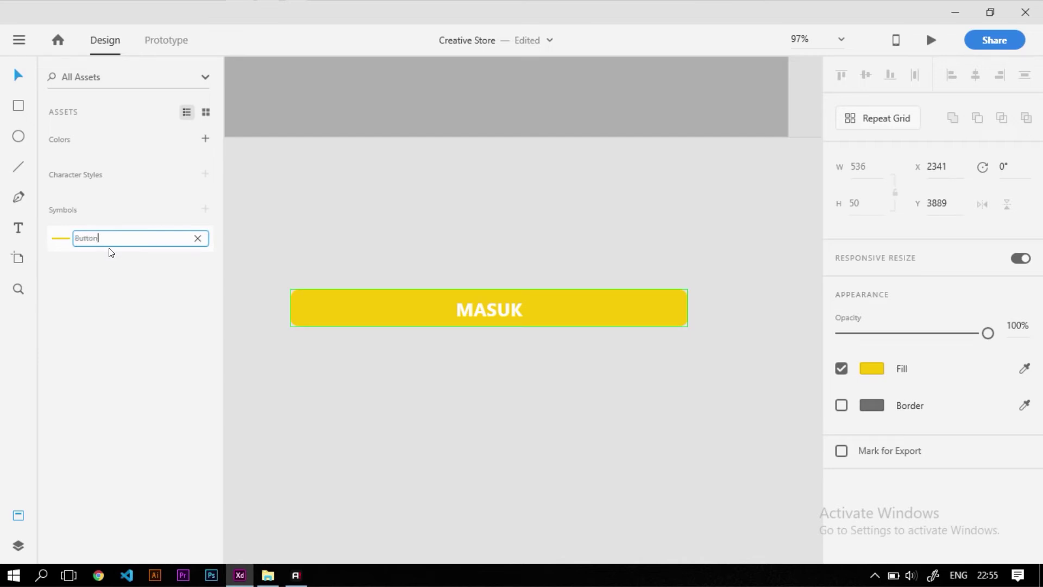
{"action": "key", "text": "Return"}
{"action": "left_click", "coordinate": [414, 272]}
Save the yellow button's MASUK label as a character style and rename it "Segoe UI — 25pt butten 1"
{"action": "left_click", "coordinate": [475, 308]}
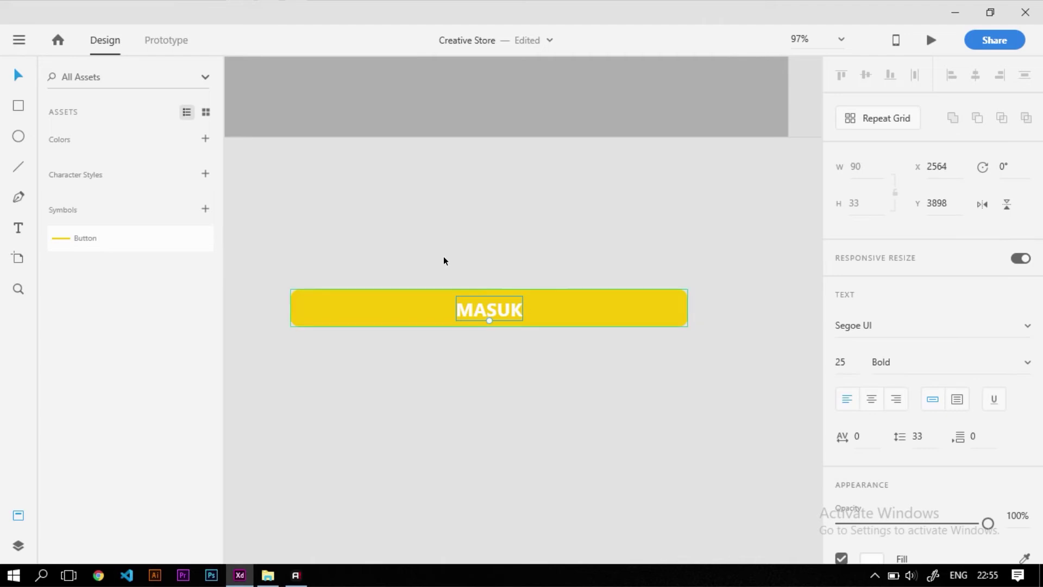
{"action": "left_click", "coordinate": [206, 176]}
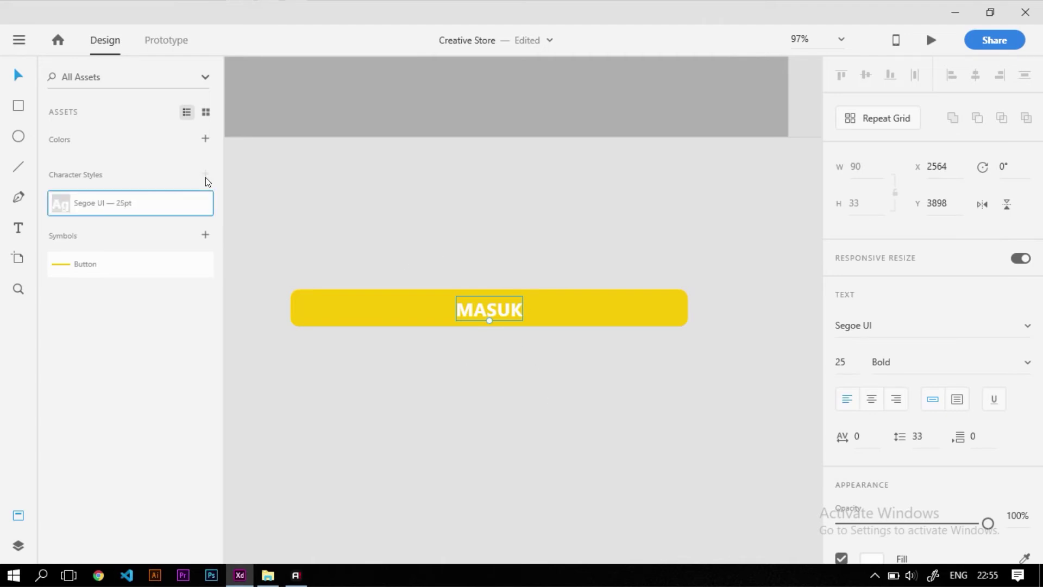
{"action": "double_click", "coordinate": [135, 209]}
{"action": "left_click", "coordinate": [156, 202]}
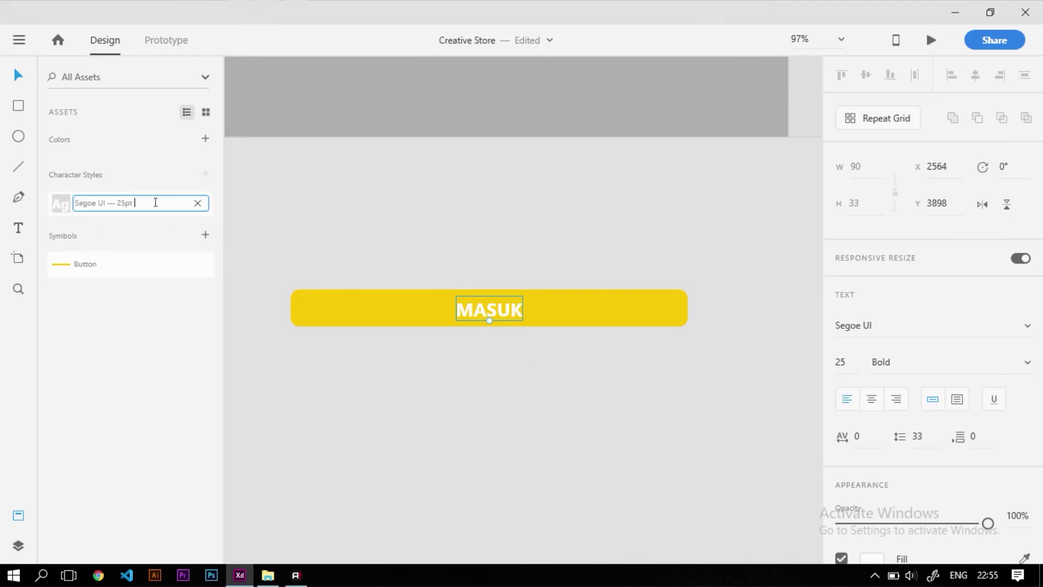
{"action": "type", "text": "butten 1"}
{"action": "key", "text": "Return"}
{"action": "left_click", "coordinate": [425, 265]}
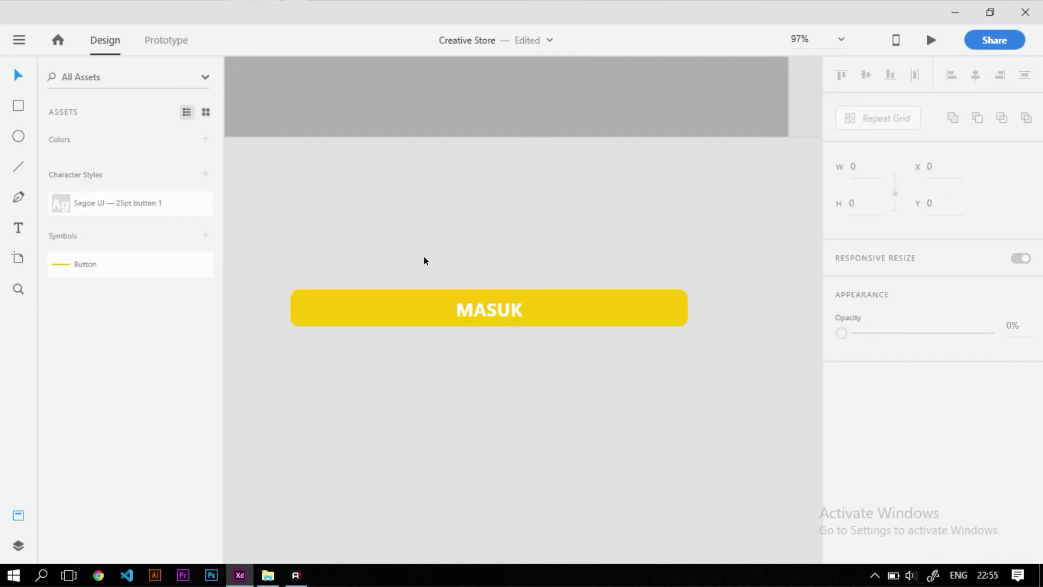
Add the yellow button's fill colour #FFC400 to the saved colour assets
{"action": "left_click", "coordinate": [399, 322]}
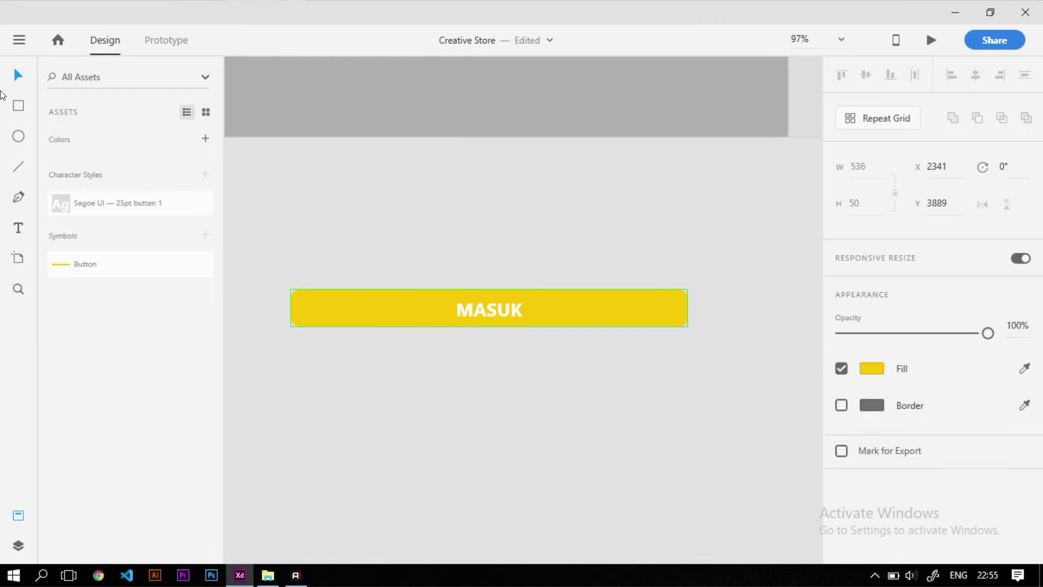
{"action": "left_click", "coordinate": [205, 139]}
{"action": "left_click", "coordinate": [319, 213]}
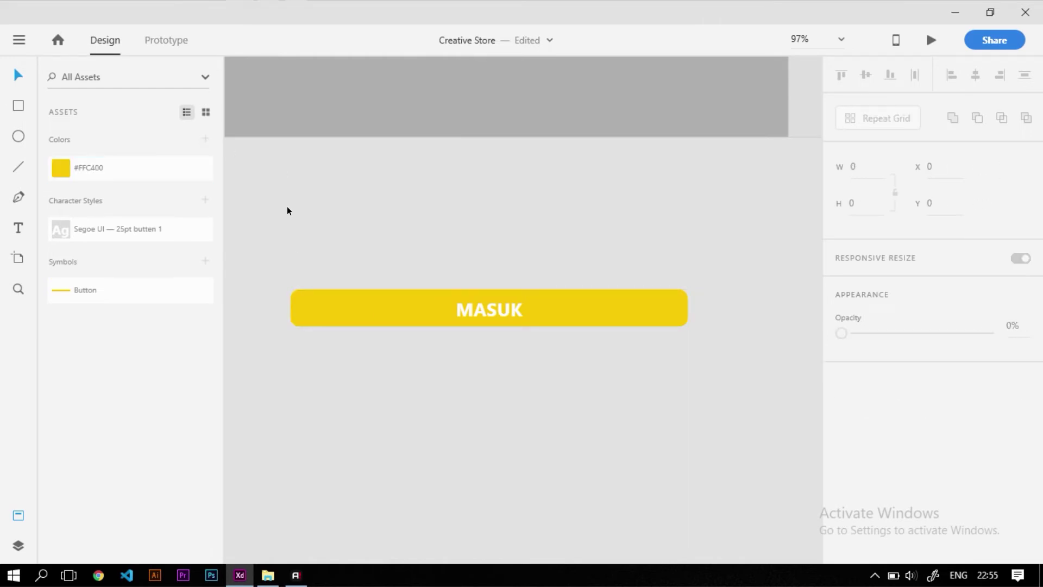
Try an orange #FF6F00 fill on the grey MASUK button in the Login form
{"action": "scroll", "coordinate": [356, 308], "scroll_direction": "down", "scroll_amount": 1}
{"action": "scroll", "coordinate": [356, 308], "scroll_direction": "down", "scroll_amount": 5}
{"action": "left_click_drag", "start_coordinate": [384, 264], "coordinate": [388, 377]}
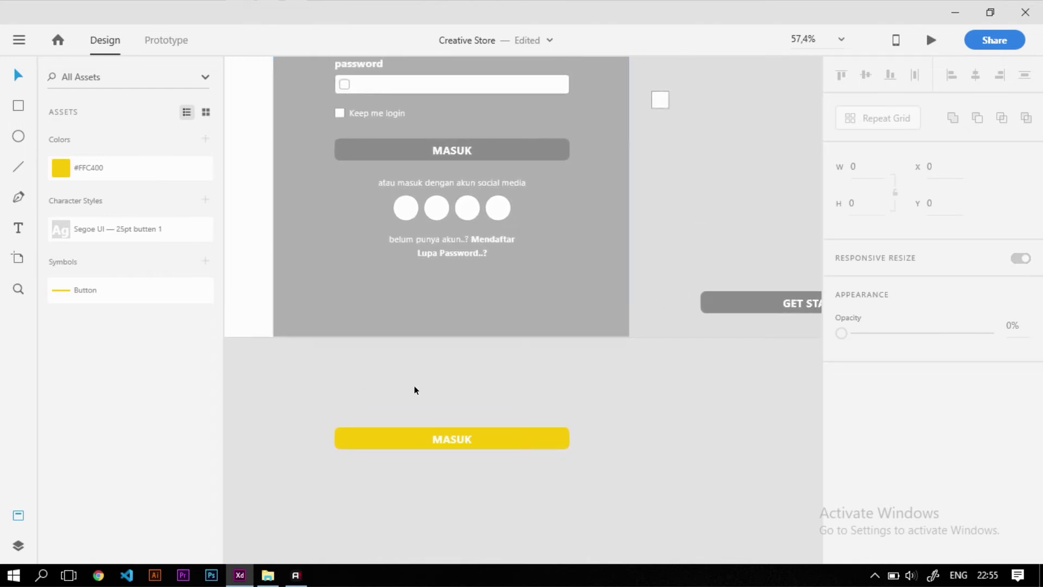
{"action": "left_click", "coordinate": [416, 145]}
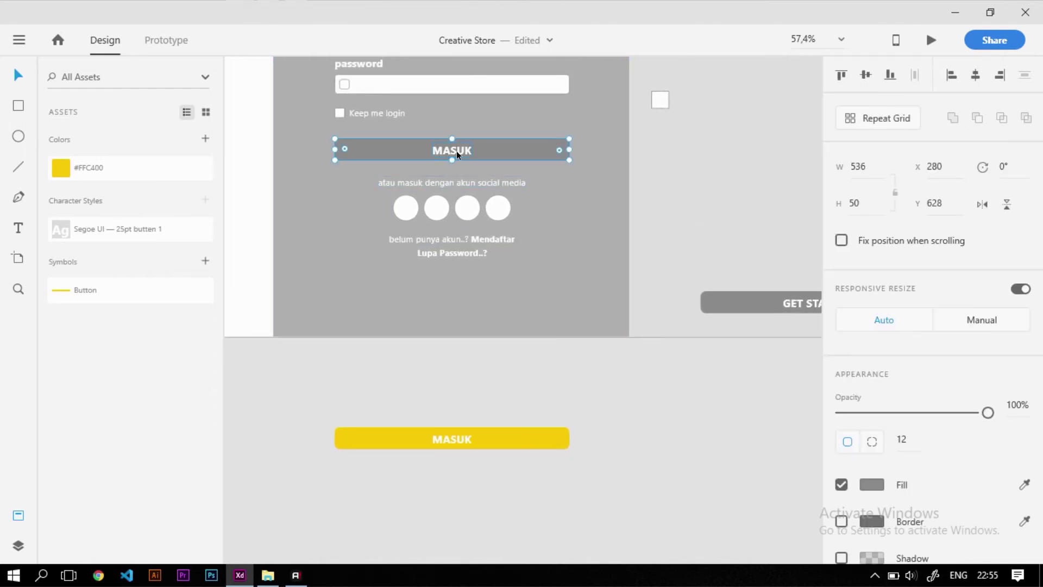
{"action": "left_click", "coordinate": [665, 190]}
{"action": "left_click", "coordinate": [547, 155]}
{"action": "left_click", "coordinate": [872, 484]}
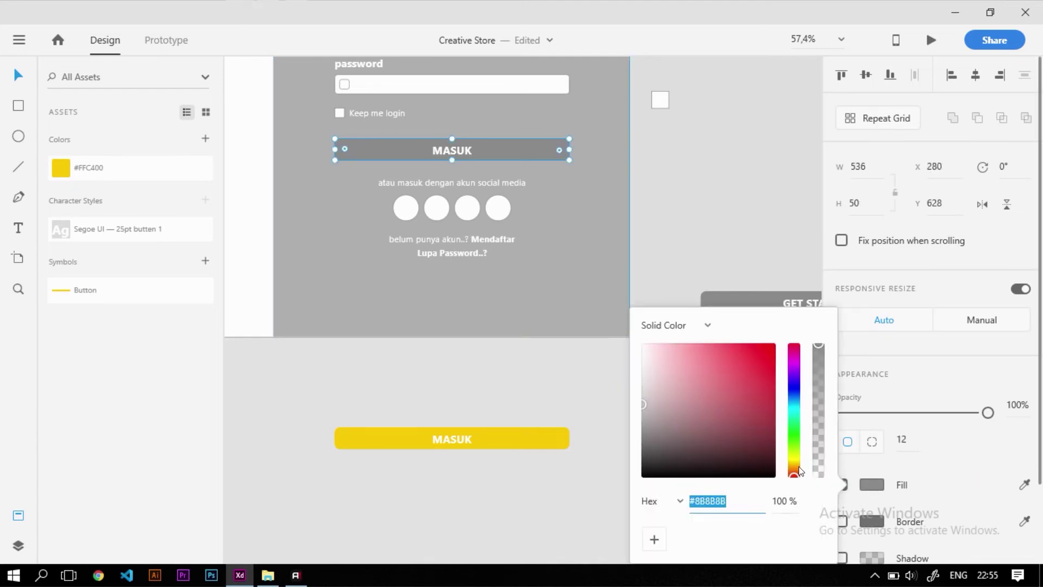
{"action": "left_click_drag", "start_coordinate": [799, 468], "coordinate": [794, 458]}
{"action": "left_click_drag", "start_coordinate": [758, 413], "coordinate": [769, 364]}
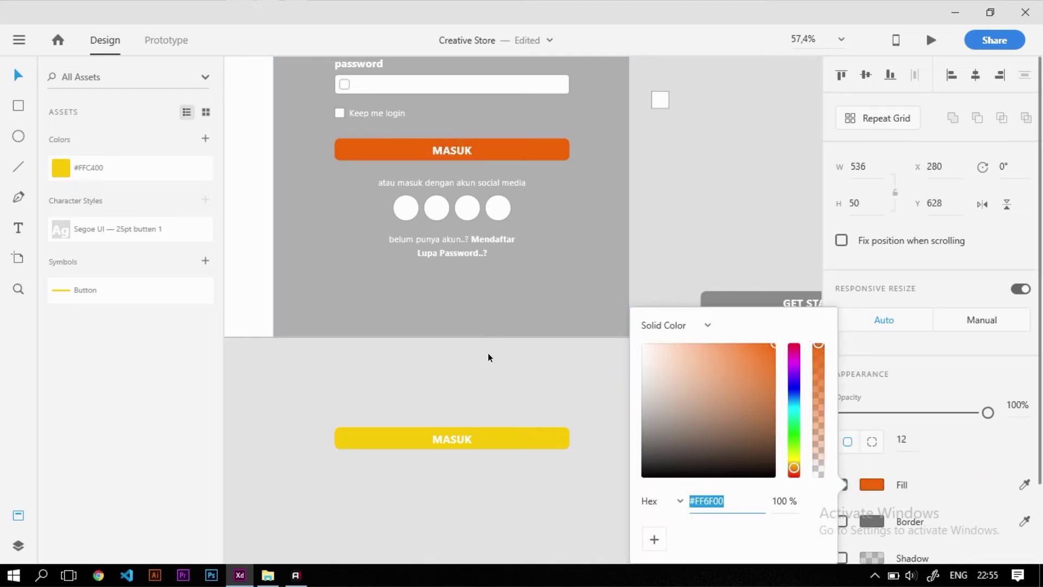
{"action": "left_click", "coordinate": [503, 375]}
Delete the grey MASUK button and its label from the Login form
{"action": "left_click", "coordinate": [461, 151]}
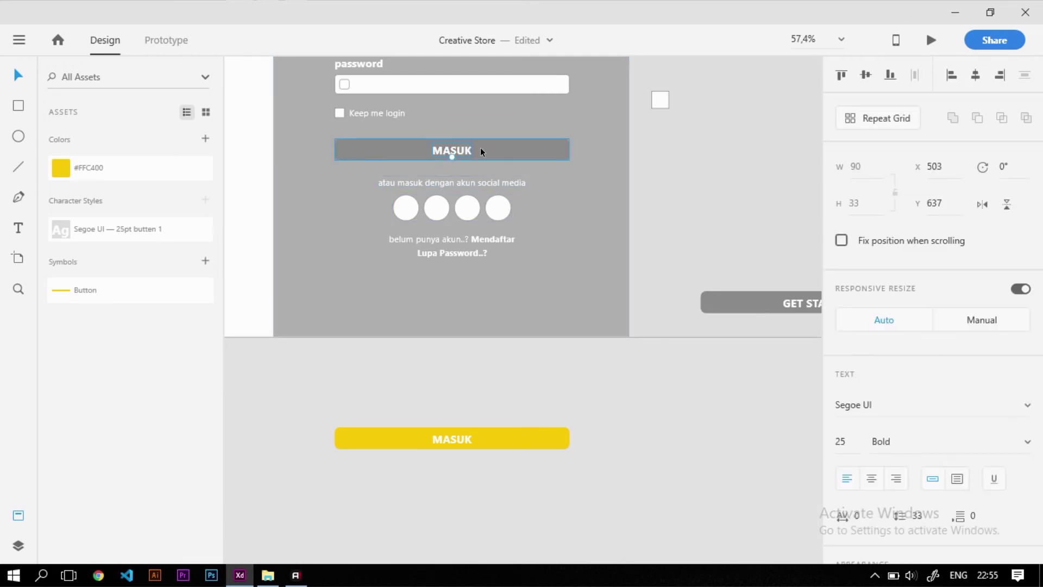
{"action": "key", "text": "Delete"}
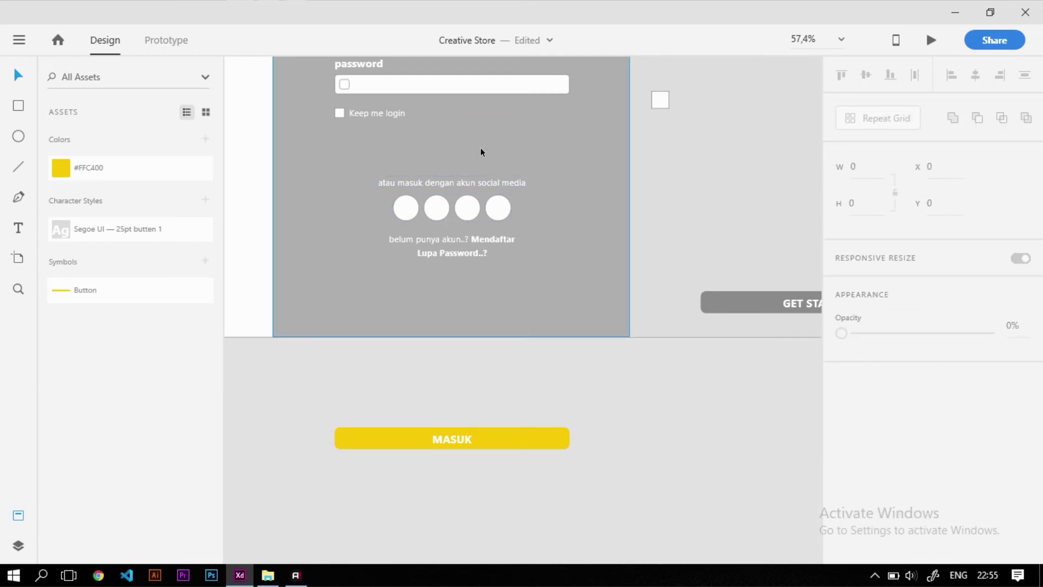
Place a Button symbol instance above the social login text in the Login form and add a "masuk" text label on it
{"action": "left_click_drag", "start_coordinate": [131, 296], "coordinate": [493, 162]}
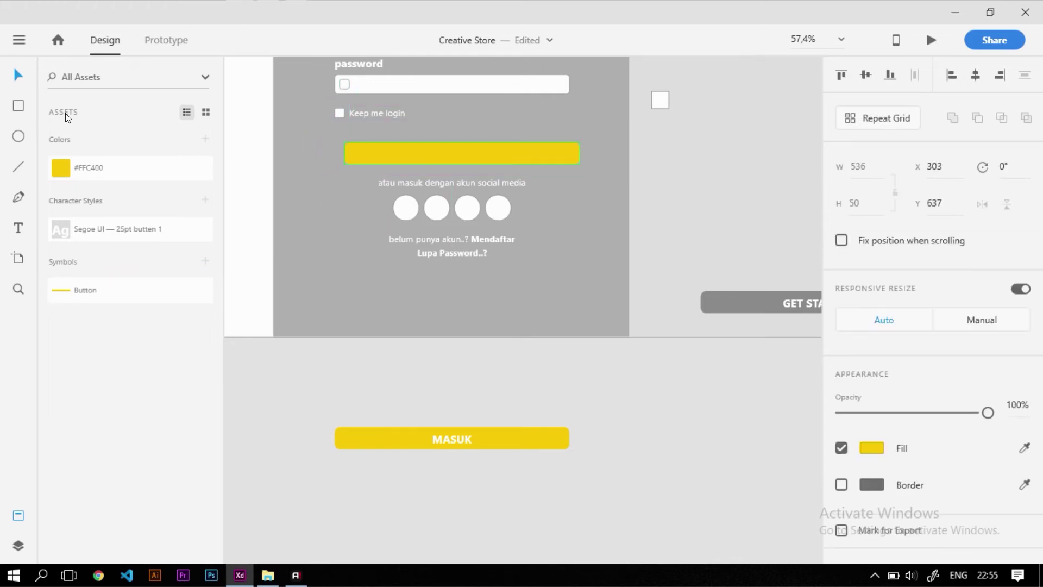
{"action": "left_click", "coordinate": [22, 220]}
{"action": "left_click", "coordinate": [410, 151]}
{"action": "type", "text": "masuk"}
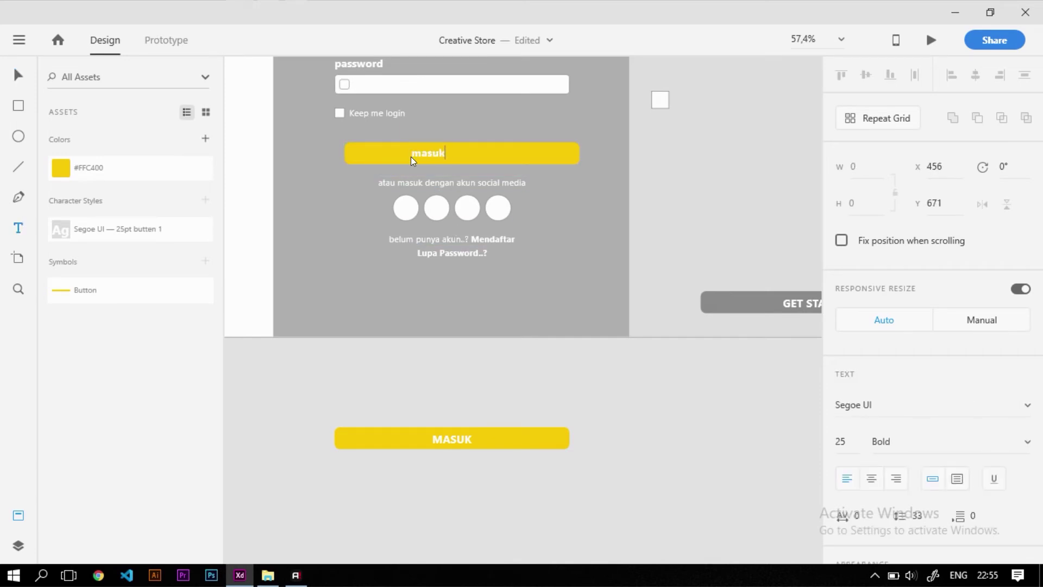
Change the masuk label's font to Script MT
{"action": "key", "text": "ctrl+a"}
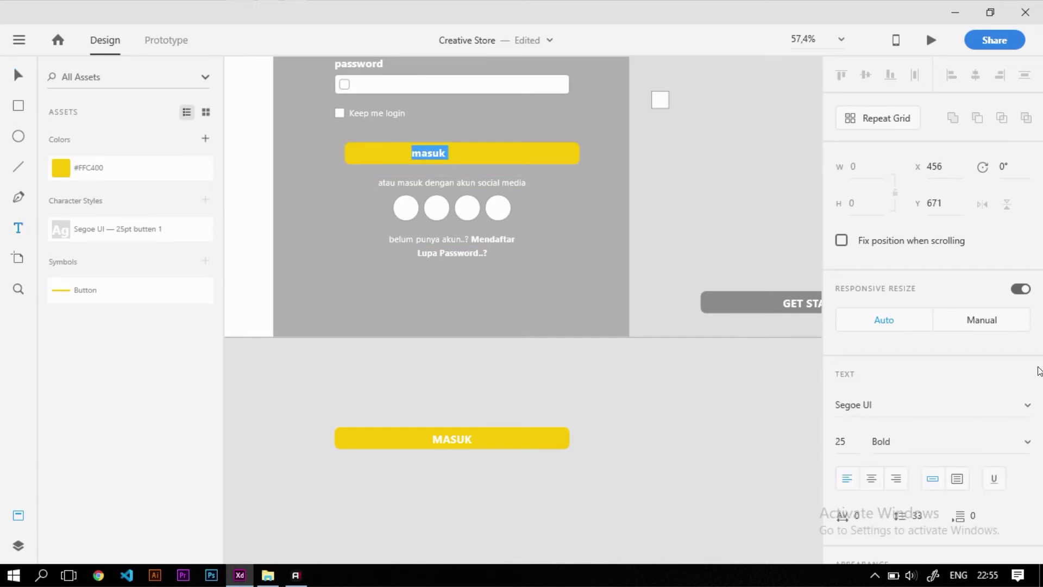
{"action": "left_click", "coordinate": [1027, 405]}
{"action": "left_click", "coordinate": [881, 139]}
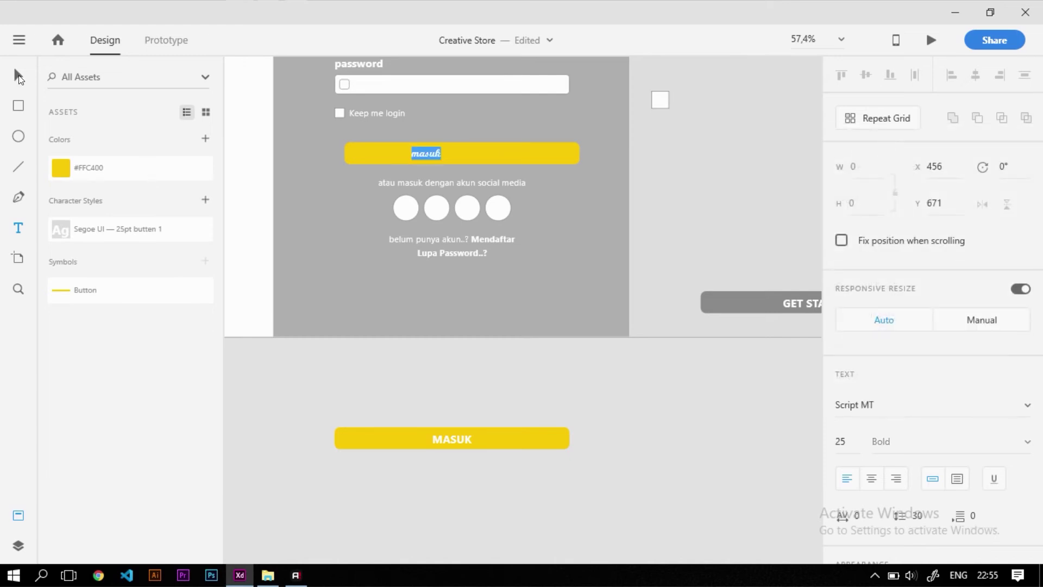
{"action": "key", "text": "Escape"}
Apply the "Segoe UI — 25pt butten 1" character style to the masuk label and centre it on the yellow button in both directions
{"action": "scroll", "coordinate": [455, 171], "scroll_direction": "up", "scroll_amount": 5}
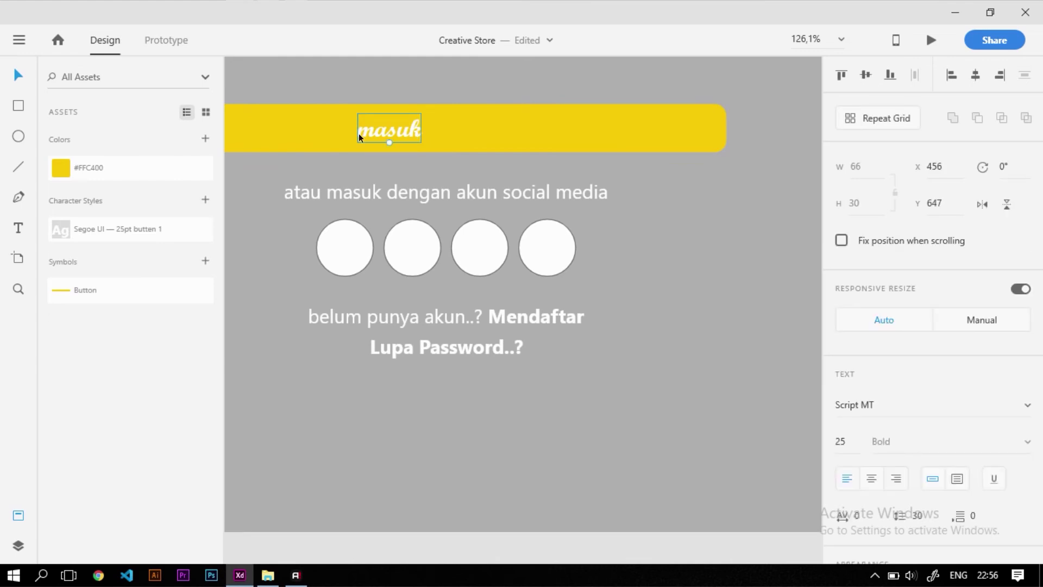
{"action": "left_click", "coordinate": [119, 234]}
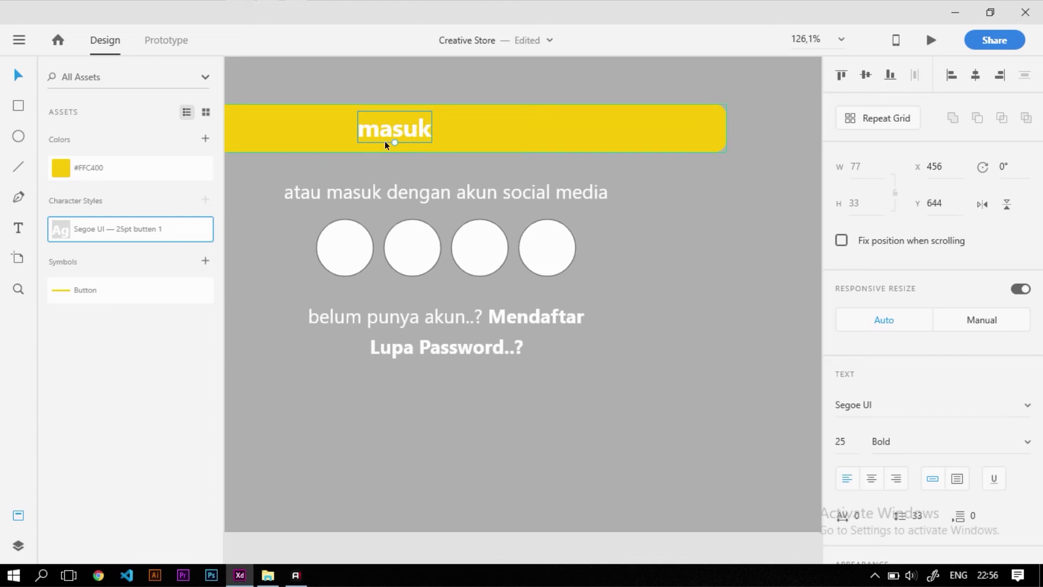
{"action": "left_click", "coordinate": [522, 135], "text": "shift"}
{"action": "left_click", "coordinate": [866, 74]}
{"action": "left_click", "coordinate": [975, 75]}
{"action": "scroll", "coordinate": [498, 165], "scroll_direction": "down", "scroll_amount": 5}
{"action": "left_click", "coordinate": [595, 346]}
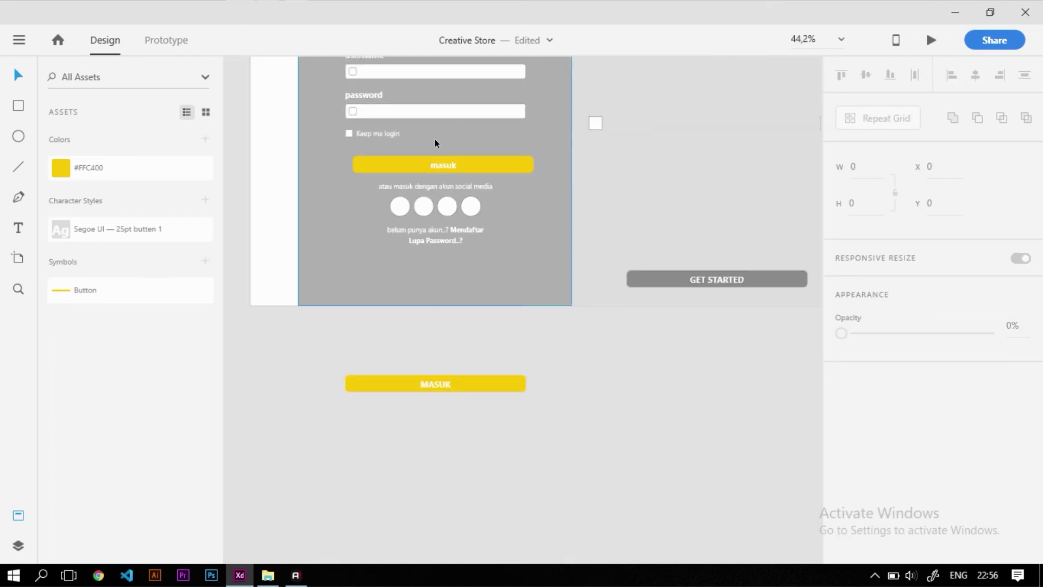
Delete the grey GET STARTED button and its label from the Login artboard
{"action": "left_click_drag", "start_coordinate": [601, 236], "coordinate": [452, 193]}
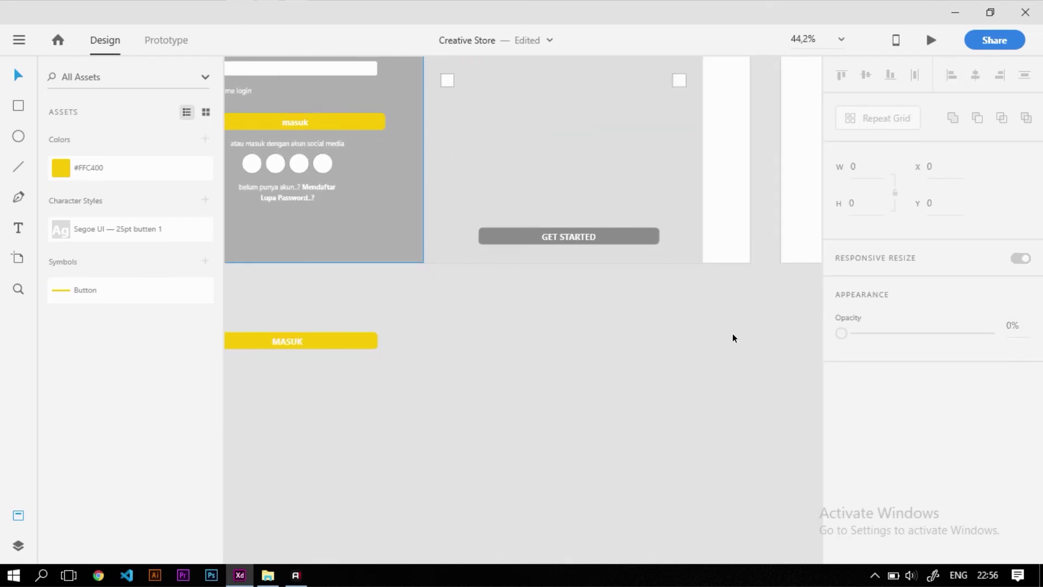
{"action": "scroll", "coordinate": [440, 156], "scroll_direction": "up", "scroll_amount": 5}
{"action": "scroll", "coordinate": [536, 268], "scroll_direction": "down", "scroll_amount": 1}
{"action": "left_click_drag", "start_coordinate": [536, 268], "coordinate": [444, 177]}
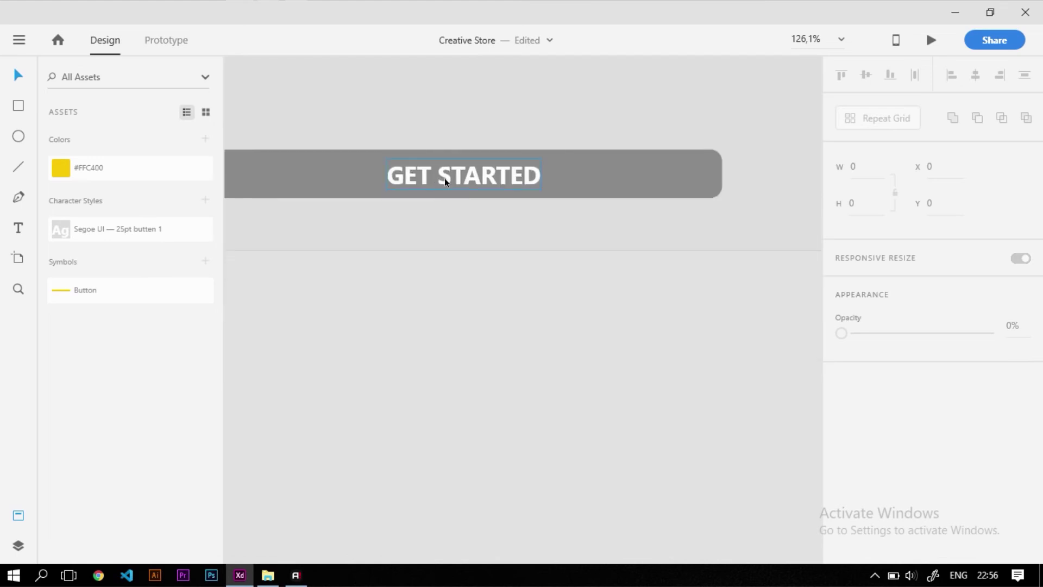
{"action": "left_click", "coordinate": [445, 176]}
{"action": "left_click", "coordinate": [571, 188], "text": "shift"}
{"action": "scroll", "coordinate": [655, 201], "scroll_direction": "down", "scroll_amount": 5}
{"action": "key", "text": "Delete"}
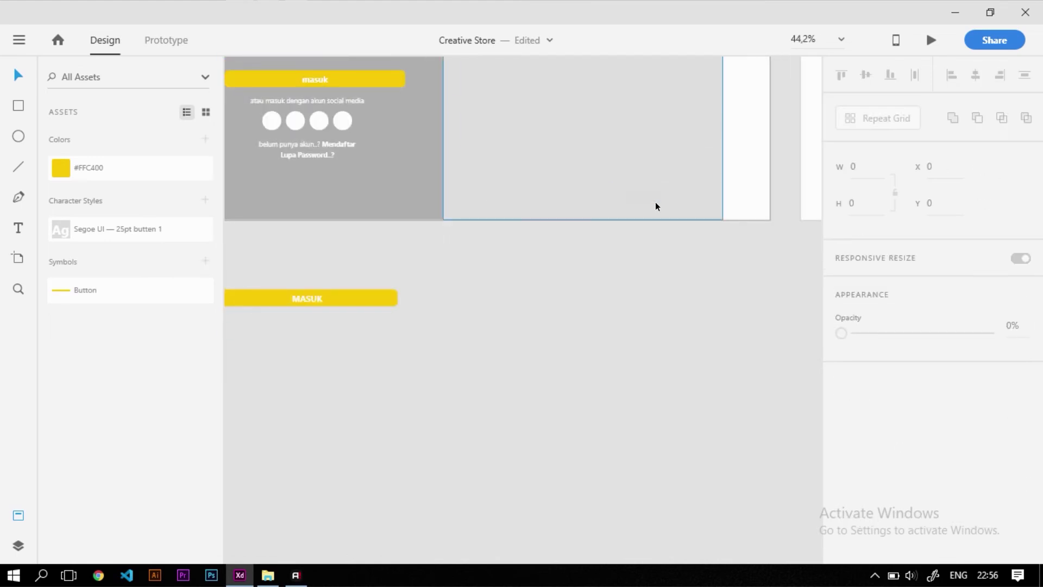
Place a Button symbol instance near the lower edge of the Login artboard's light panel and add a "get started" text label on it
{"action": "left_click_drag", "start_coordinate": [180, 290], "coordinate": [615, 187]}
{"action": "left_click", "coordinate": [650, 291]}
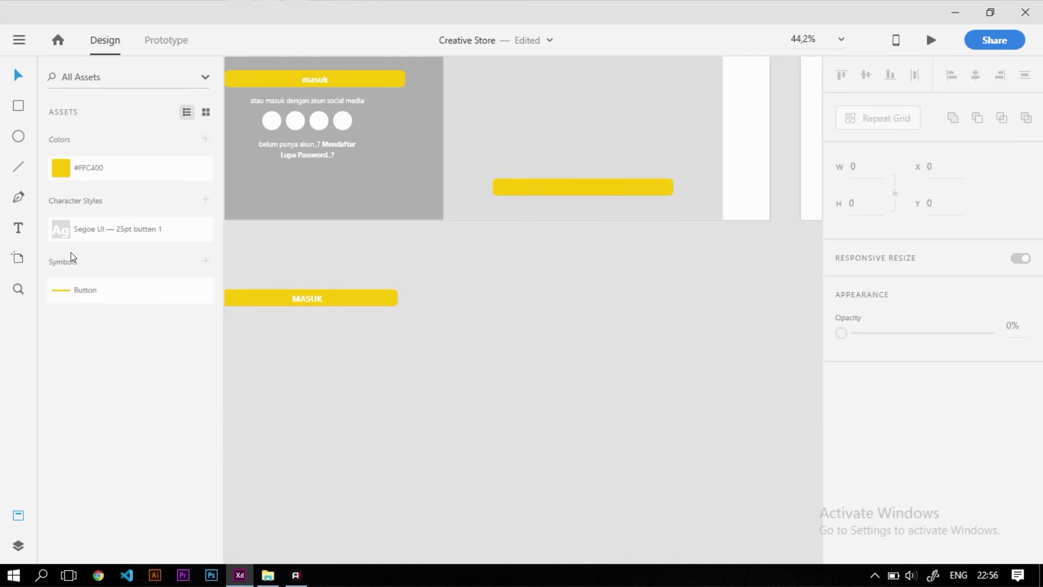
{"action": "left_click", "coordinate": [19, 229]}
{"action": "scroll", "coordinate": [543, 196], "scroll_direction": "up", "scroll_amount": 5}
{"action": "left_click", "coordinate": [549, 165]}
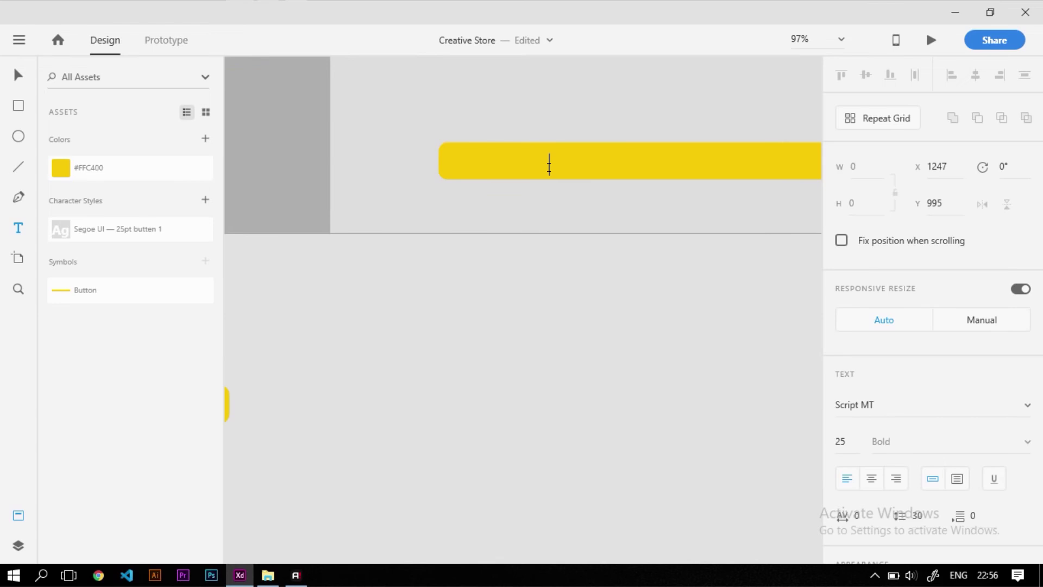
{"action": "type", "text": "get started"}
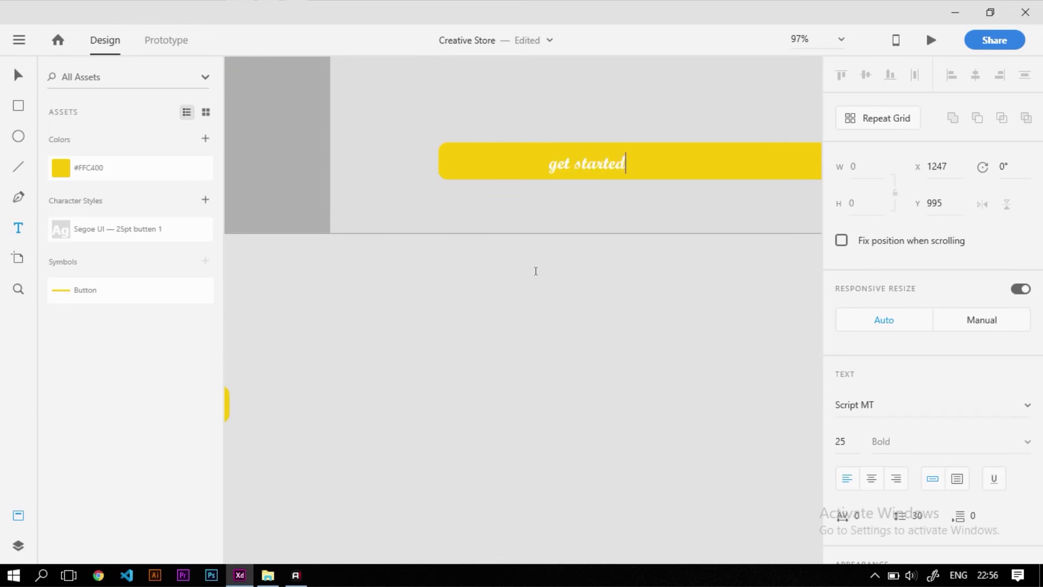
{"action": "key", "text": "Escape"}
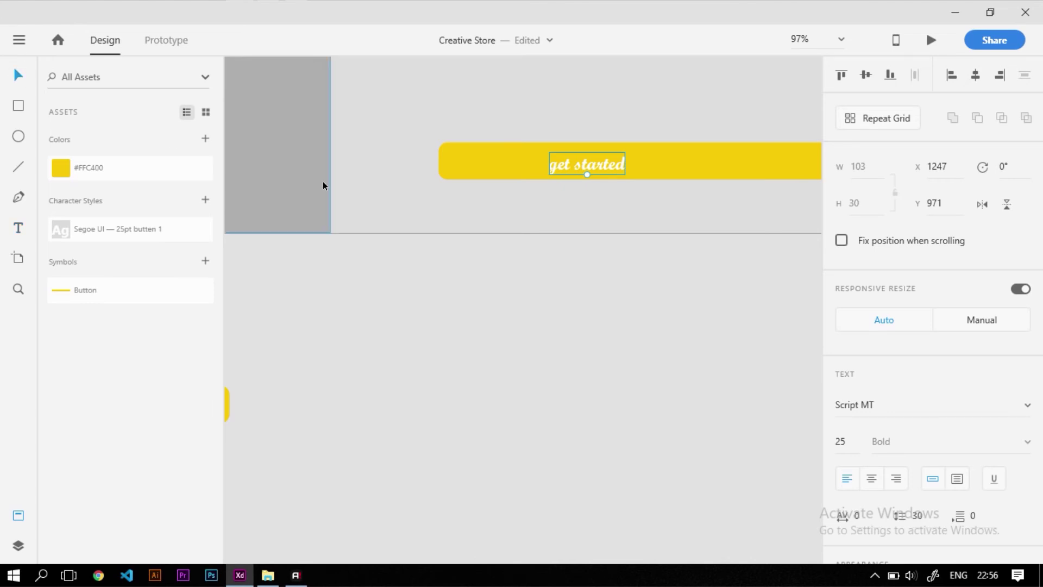
Centre the get started label vertically and horizontally on its yellow button
{"action": "left_click", "coordinate": [466, 167], "text": "shift"}
{"action": "left_click", "coordinate": [866, 74]}
{"action": "left_click", "coordinate": [975, 74]}
{"action": "scroll", "coordinate": [679, 217], "scroll_direction": "down", "scroll_amount": 3}
{"action": "left_click", "coordinate": [629, 272]}
Apply the "Segoe UI — 25pt butten 1" character style to the get started label and recentre it on its button
{"action": "scroll", "coordinate": [655, 165], "scroll_direction": "up", "scroll_amount": 3}
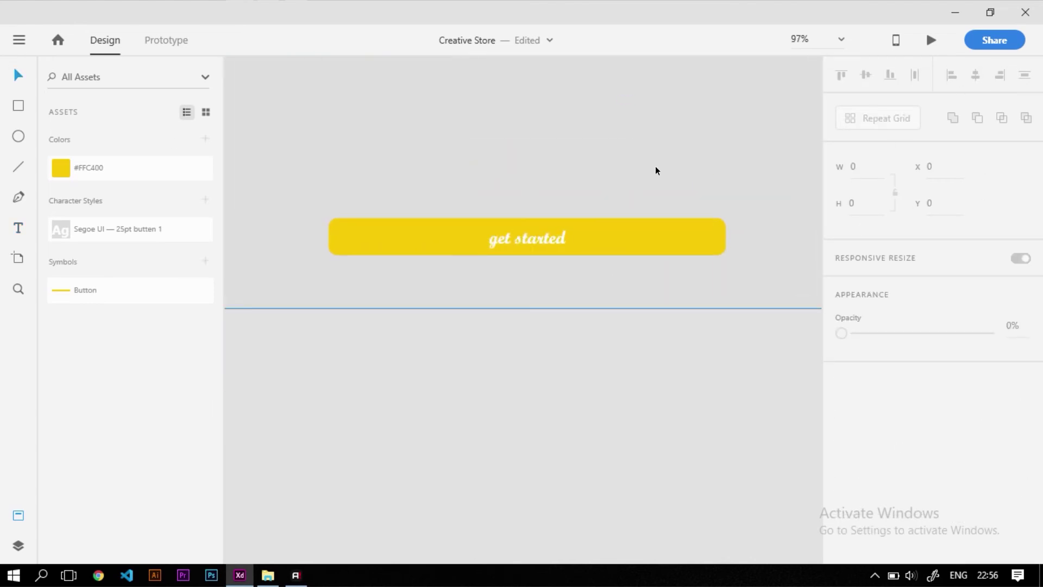
{"action": "left_click", "coordinate": [540, 240]}
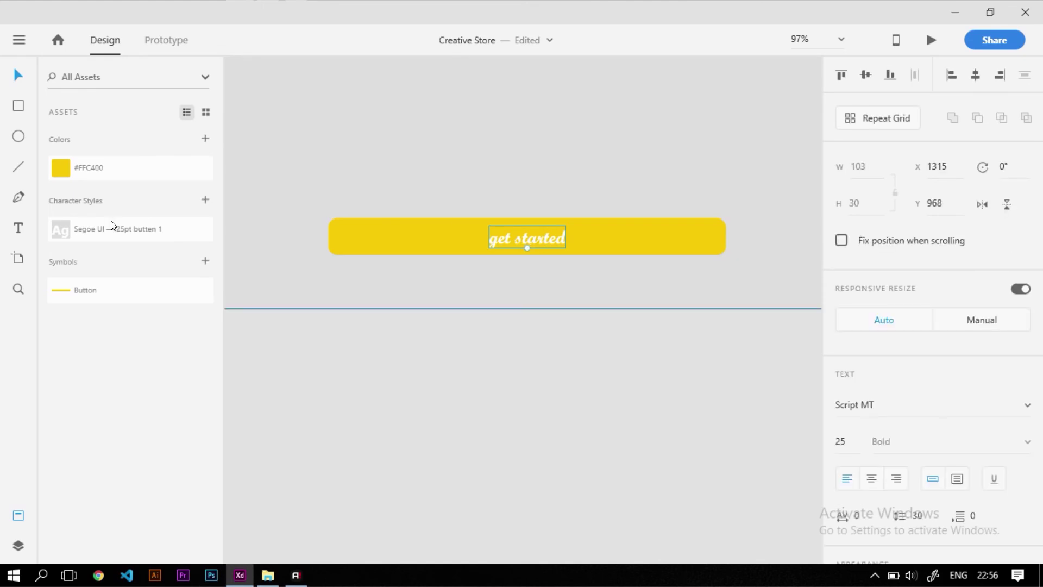
{"action": "left_click", "coordinate": [121, 233]}
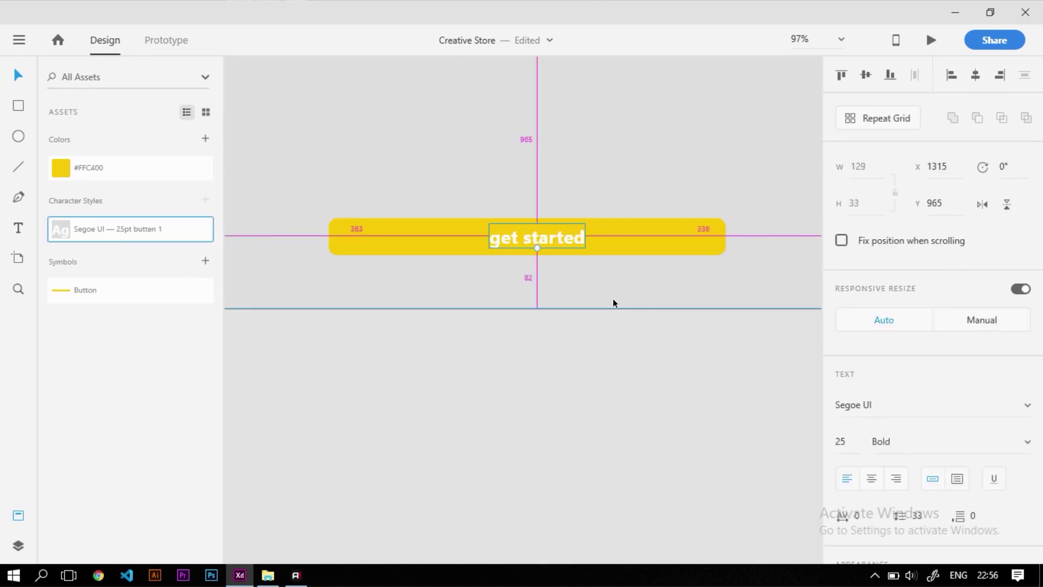
{"action": "scroll", "coordinate": [613, 299], "scroll_direction": "down", "scroll_amount": 3}
{"action": "scroll", "coordinate": [505, 253], "scroll_direction": "up", "scroll_amount": 2}
{"action": "scroll", "coordinate": [505, 253], "scroll_direction": "left", "scroll_amount": 2}
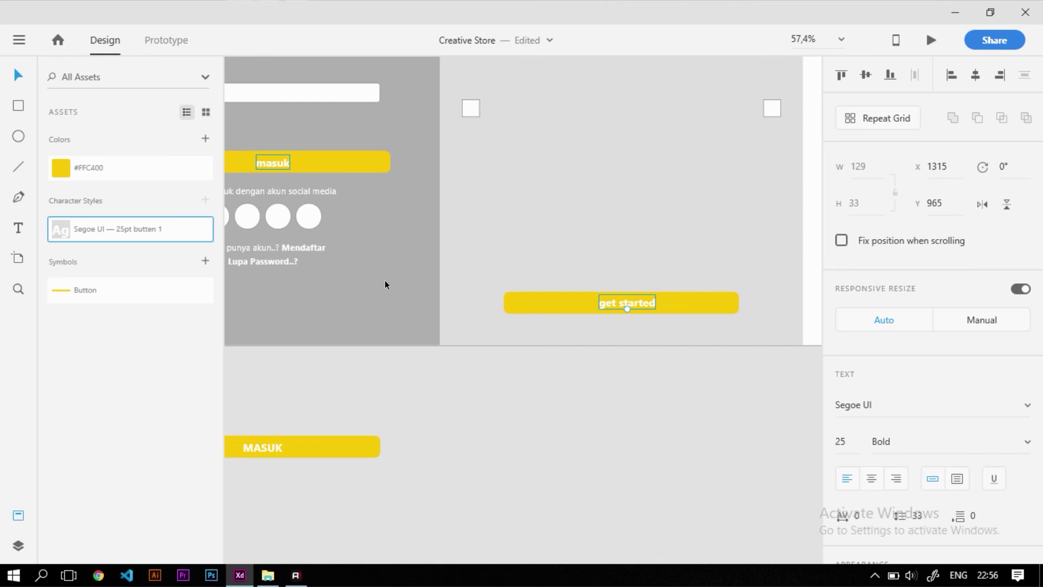
{"action": "left_click", "coordinate": [659, 452]}
{"action": "scroll", "coordinate": [496, 314], "scroll_direction": "down", "scroll_amount": 1}
{"action": "scroll", "coordinate": [496, 315], "scroll_direction": "right", "scroll_amount": 3}
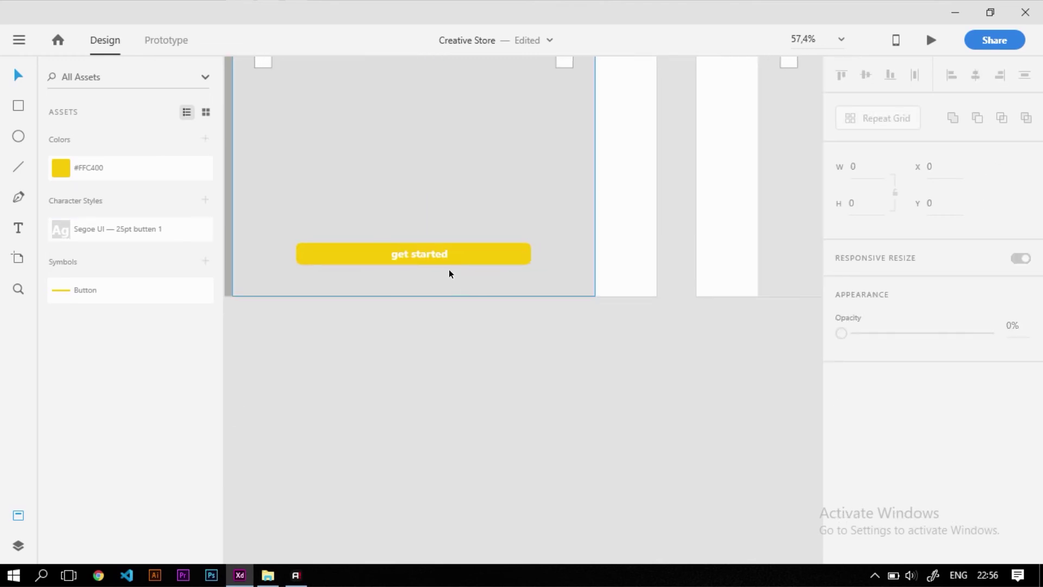
{"action": "left_click", "coordinate": [441, 257]}
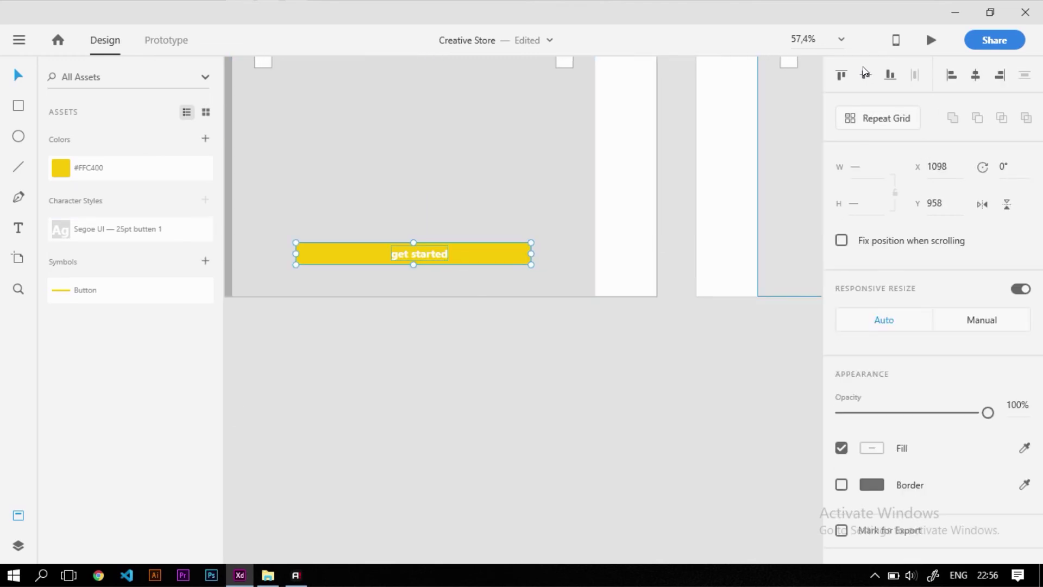
{"action": "left_click", "coordinate": [652, 352]}
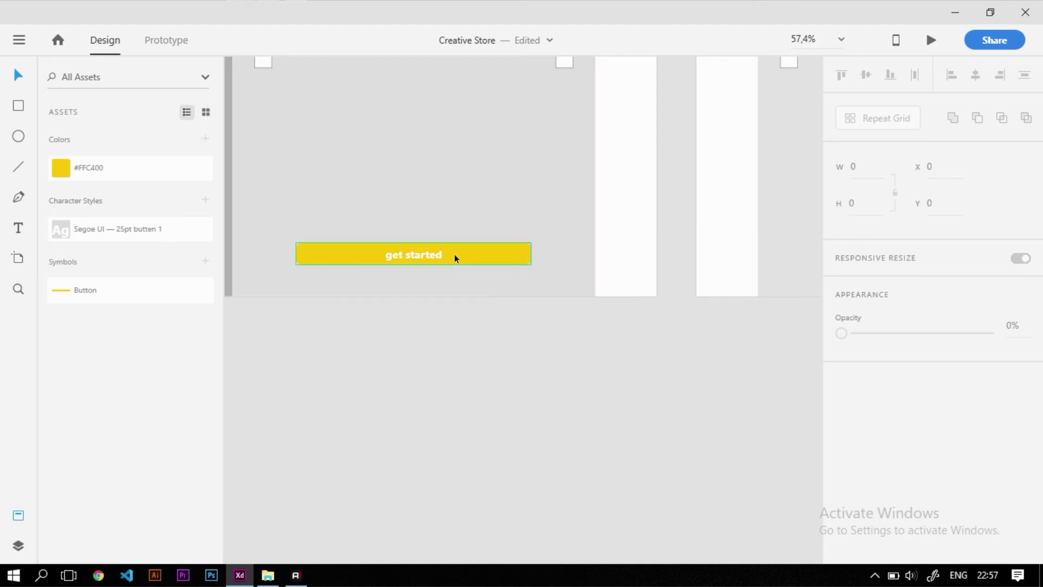
Delete the grey GET STARTED button and its label from the Register artboard
{"action": "scroll", "coordinate": [715, 214], "scroll_direction": "up", "scroll_amount": 3}
{"action": "scroll", "coordinate": [715, 214], "scroll_direction": "right", "scroll_amount": 8}
{"action": "scroll", "coordinate": [691, 275], "scroll_direction": "down", "scroll_amount": 2}
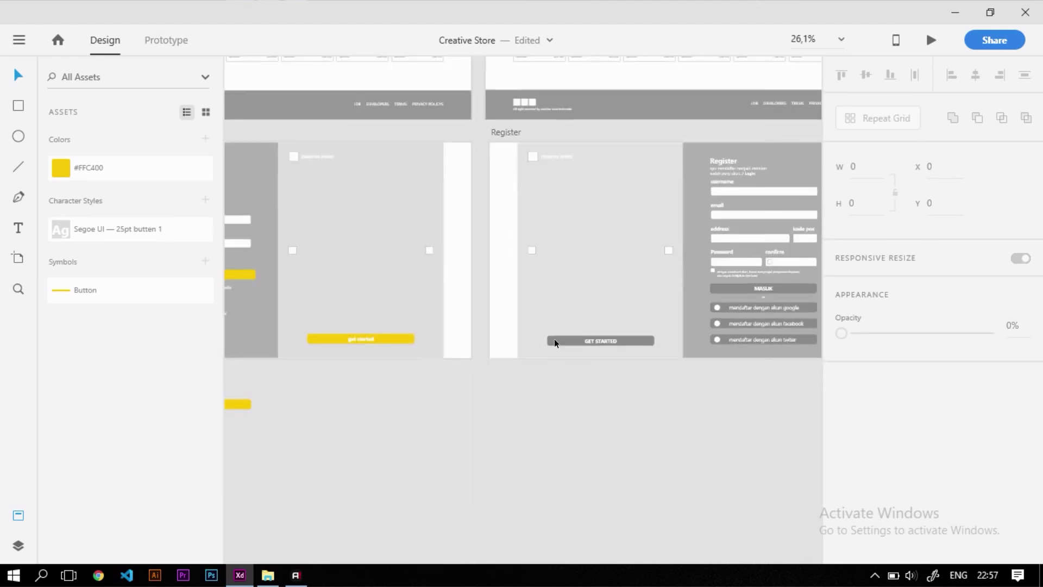
{"action": "scroll", "coordinate": [552, 342], "scroll_direction": "up", "scroll_amount": 3}
{"action": "left_click", "coordinate": [633, 344]}
{"action": "left_click", "coordinate": [645, 337]}
{"action": "left_click", "coordinate": [715, 336], "text": "shift"}
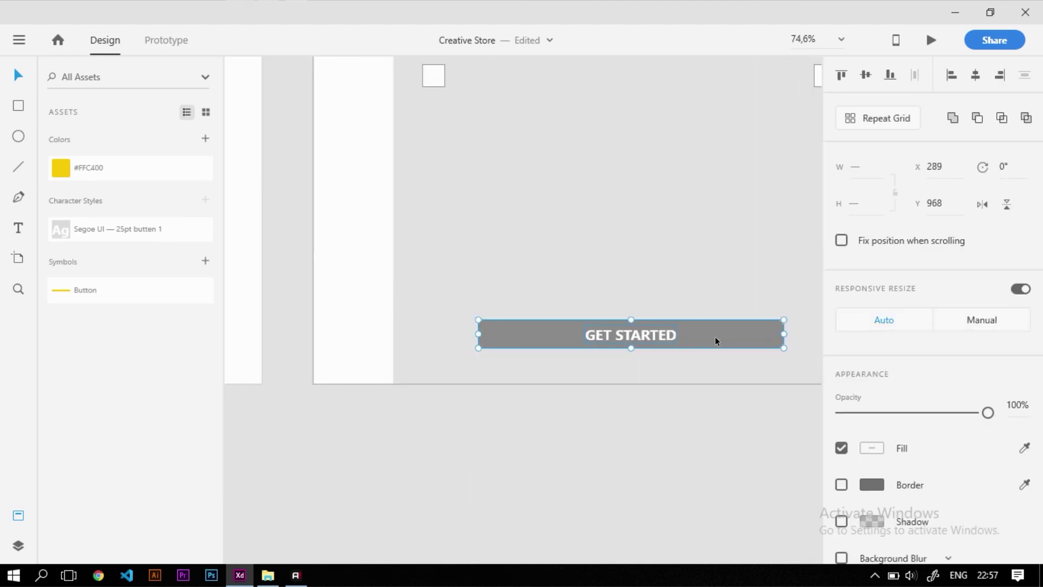
{"action": "key", "text": "Delete"}
Copy the yellow get started button with its label from the Login artboard to the same spot on the Register artboard
{"action": "scroll", "coordinate": [695, 337], "scroll_direction": "down", "scroll_amount": 4}
{"action": "scroll", "coordinate": [505, 320], "scroll_direction": "up", "scroll_amount": 2}
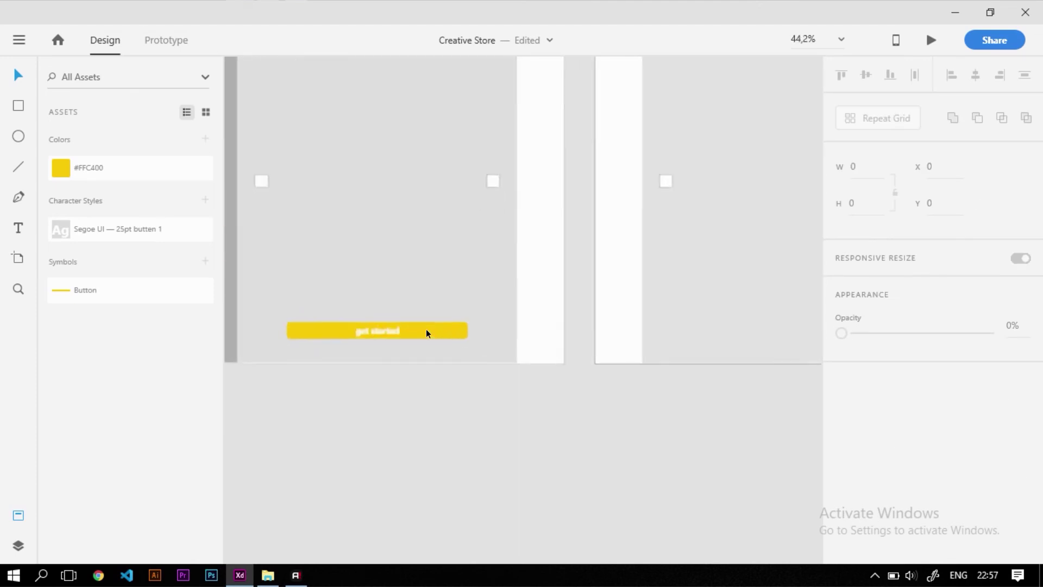
{"action": "left_click", "coordinate": [388, 328]}
{"action": "left_click", "coordinate": [428, 333], "text": "shift"}
{"action": "scroll", "coordinate": [429, 332], "scroll_direction": "down", "scroll_amount": 2}
{"action": "left_click_drag", "start_coordinate": [430, 330], "coordinate": [522, 327]}
Delete the grey MASUK button and its label from the Register form
{"action": "left_click", "coordinate": [735, 302]}
{"action": "left_click", "coordinate": [746, 304], "text": "shift"}
{"action": "key", "text": "Delete"}
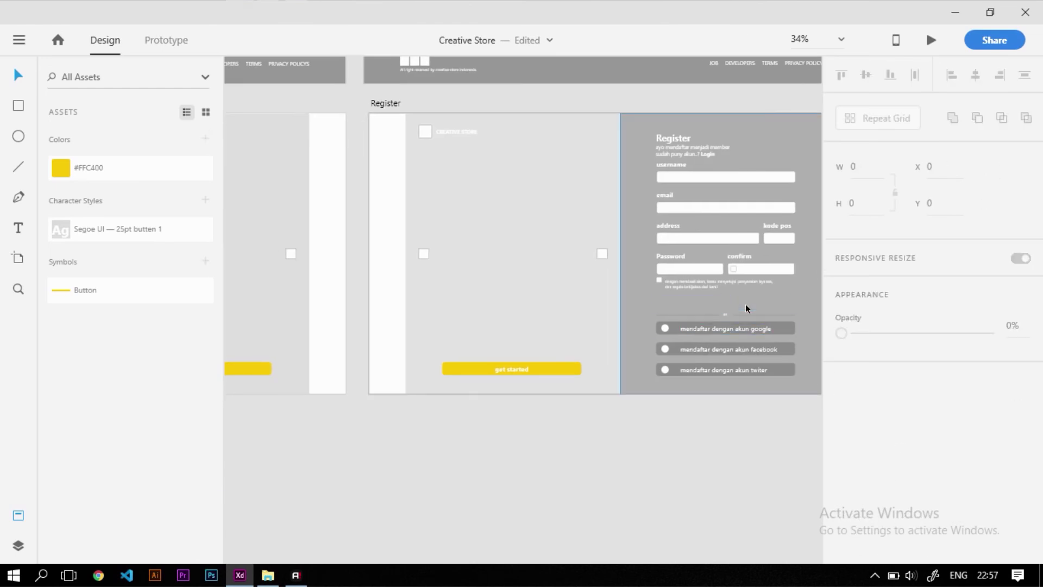
Copy the yellow masuk button with its label from the Login form into the Register form, just above the "or" divider
{"action": "left_click_drag", "start_coordinate": [401, 186], "coordinate": [694, 259]}
{"action": "left_click", "coordinate": [347, 288]}
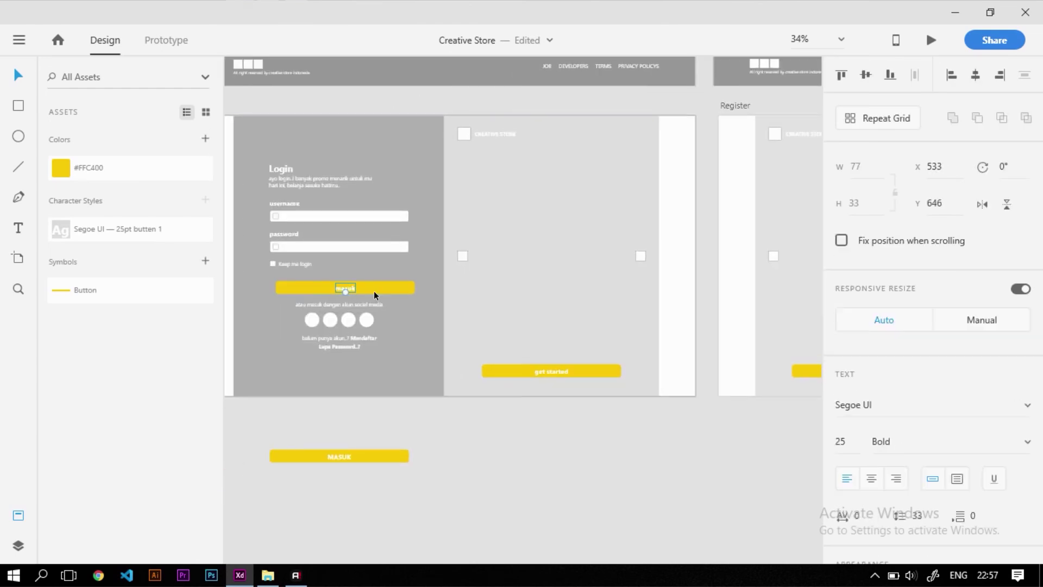
{"action": "left_click", "coordinate": [374, 291], "text": "shift"}
{"action": "left_click_drag", "start_coordinate": [491, 295], "coordinate": [360, 211]}
{"action": "left_click_drag", "start_coordinate": [265, 204], "coordinate": [726, 249]}
{"action": "left_click", "coordinate": [294, 265]}
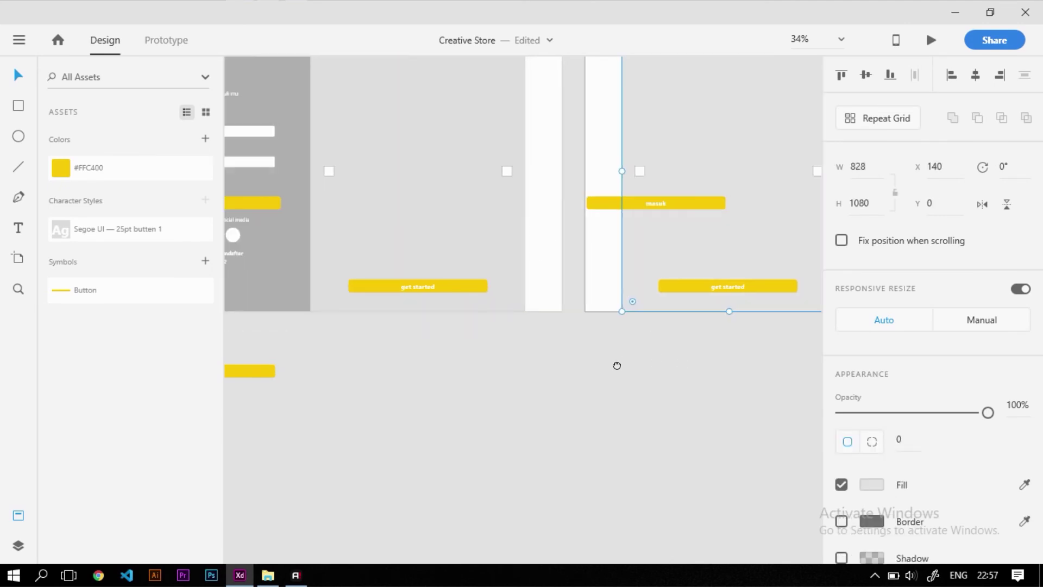
{"action": "scroll", "coordinate": [617, 363], "scroll_direction": "right", "scroll_amount": 5}
{"action": "left_click", "coordinate": [314, 231]}
{"action": "left_click", "coordinate": [343, 226], "text": "shift"}
{"action": "left_click_drag", "start_coordinate": [344, 226], "coordinate": [623, 240]}
{"action": "scroll", "coordinate": [640, 257], "scroll_direction": "up", "scroll_amount": 3}
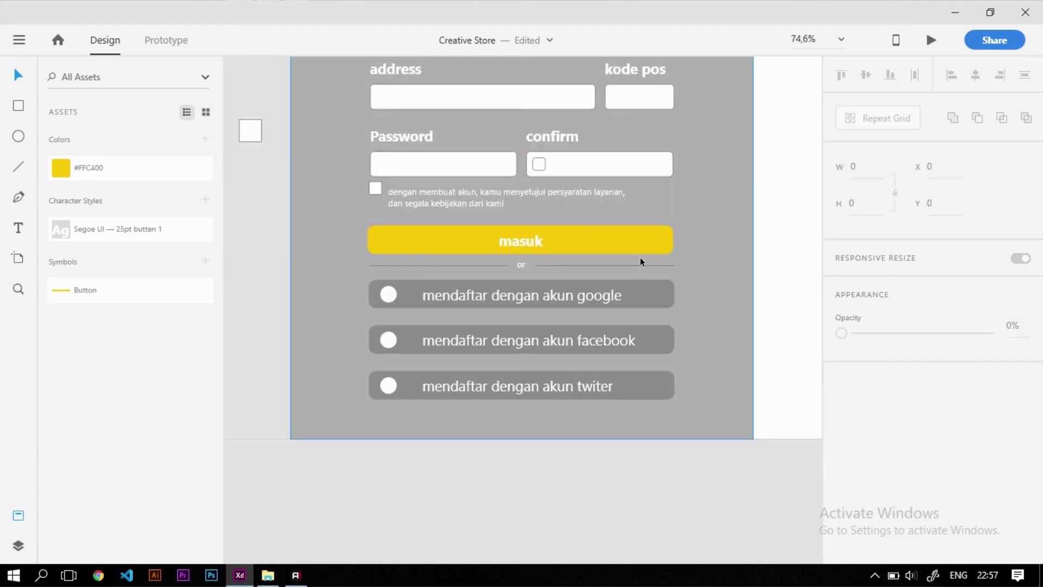
Change the fill of the Login form's masuk Button symbol to blue #1100FF
{"action": "scroll", "coordinate": [586, 270], "scroll_direction": "left", "scroll_amount": 5}
{"action": "scroll", "coordinate": [583, 326], "scroll_direction": "down", "scroll_amount": 1}
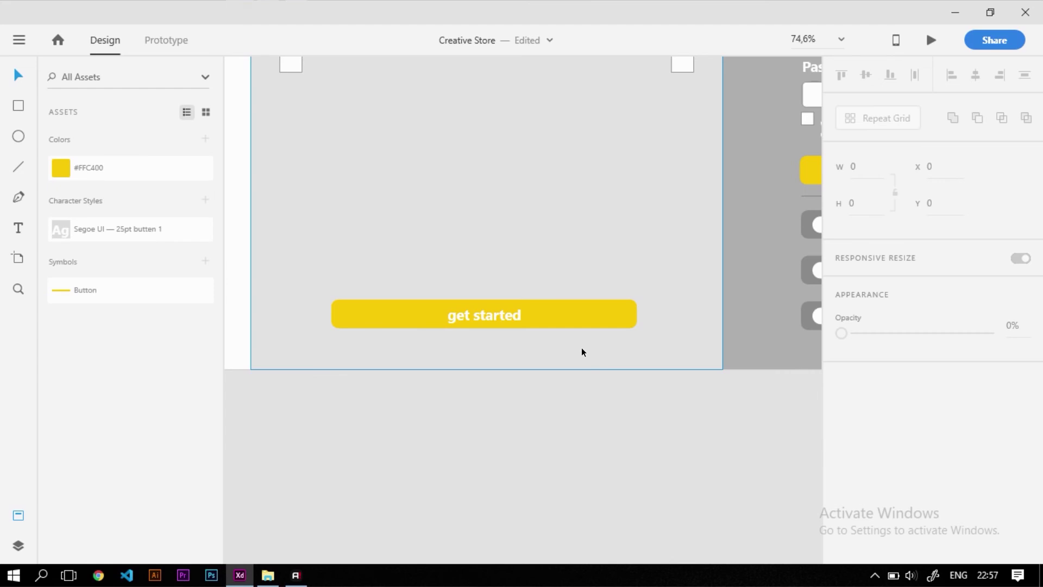
{"action": "scroll", "coordinate": [581, 351], "scroll_direction": "down", "scroll_amount": 3}
{"action": "scroll", "coordinate": [314, 319], "scroll_direction": "down", "scroll_amount": 1}
{"action": "scroll", "coordinate": [314, 319], "scroll_direction": "left", "scroll_amount": 3}
{"action": "scroll", "coordinate": [573, 253], "scroll_direction": "left", "scroll_amount": 5}
{"action": "scroll", "coordinate": [447, 334], "scroll_direction": "down", "scroll_amount": 2}
{"action": "left_click_drag", "start_coordinate": [447, 334], "coordinate": [500, 377]}
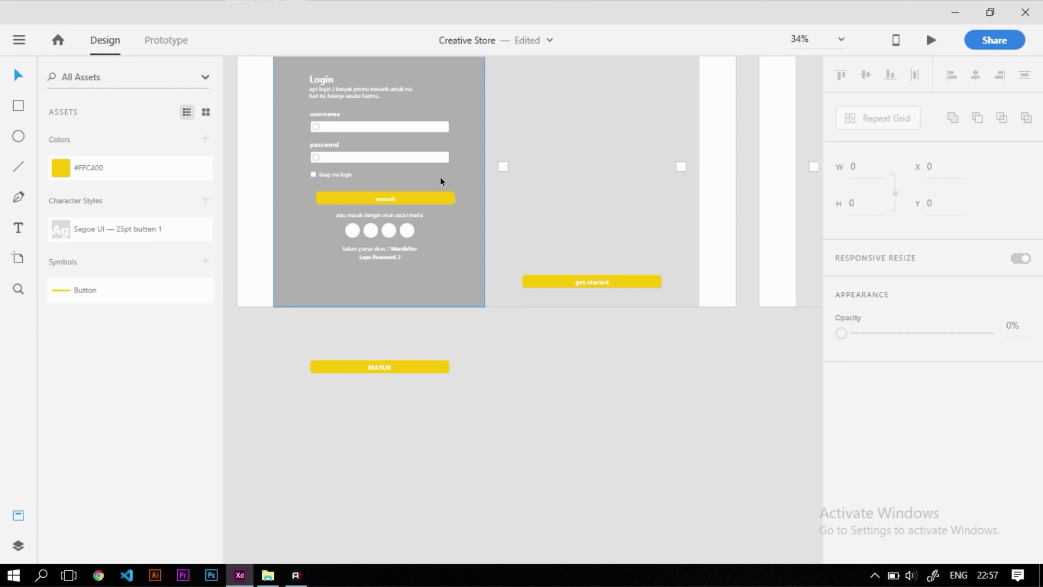
{"action": "scroll", "coordinate": [367, 180], "scroll_direction": "up", "scroll_amount": 4}
{"action": "left_click", "coordinate": [482, 230]}
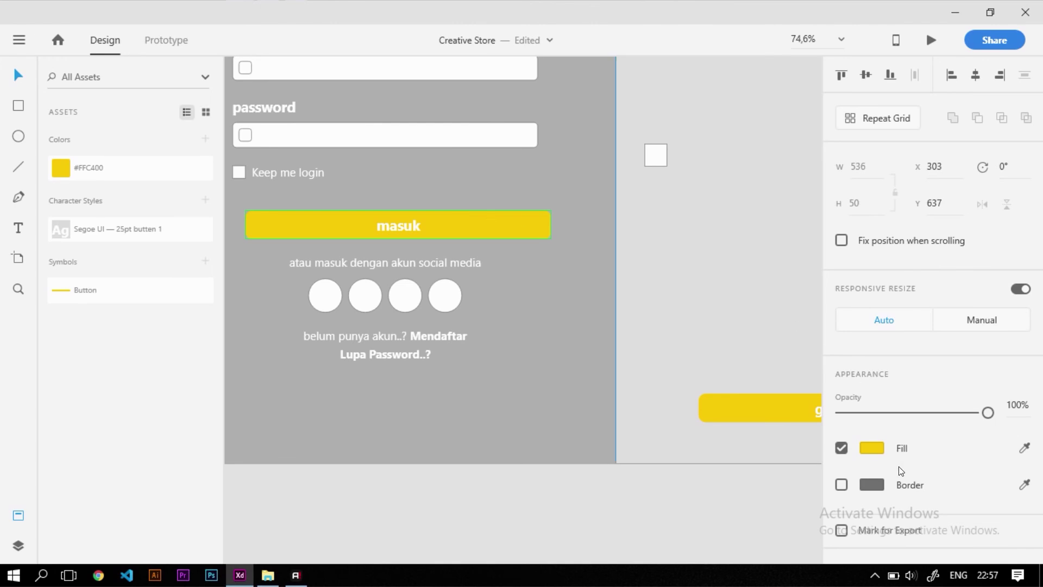
{"action": "left_click", "coordinate": [873, 448]}
{"action": "left_click", "coordinate": [875, 451]}
{"action": "left_click", "coordinate": [876, 451]}
{"action": "left_click", "coordinate": [793, 386]}
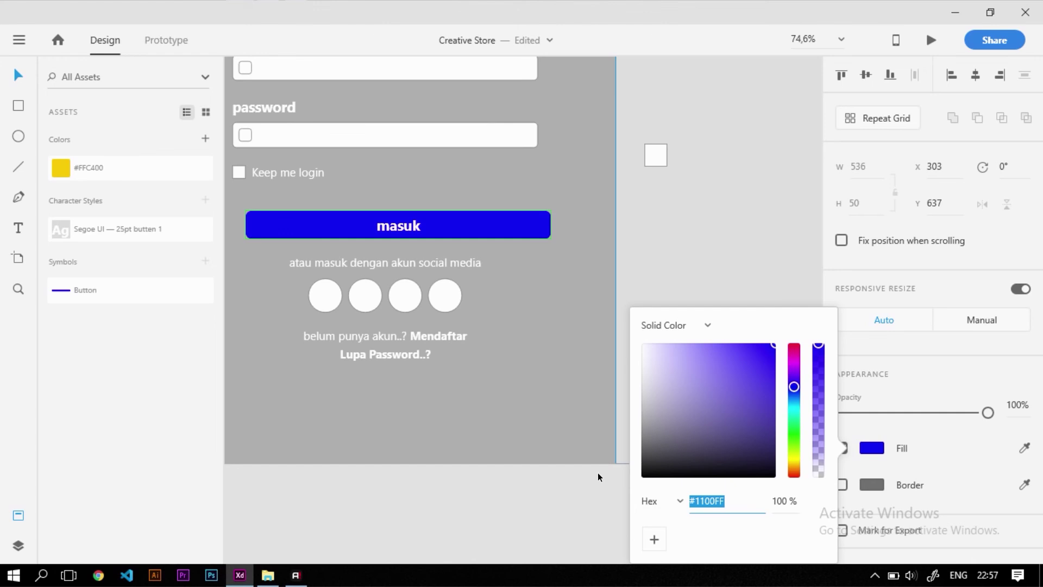
{"action": "left_click", "coordinate": [583, 506]}
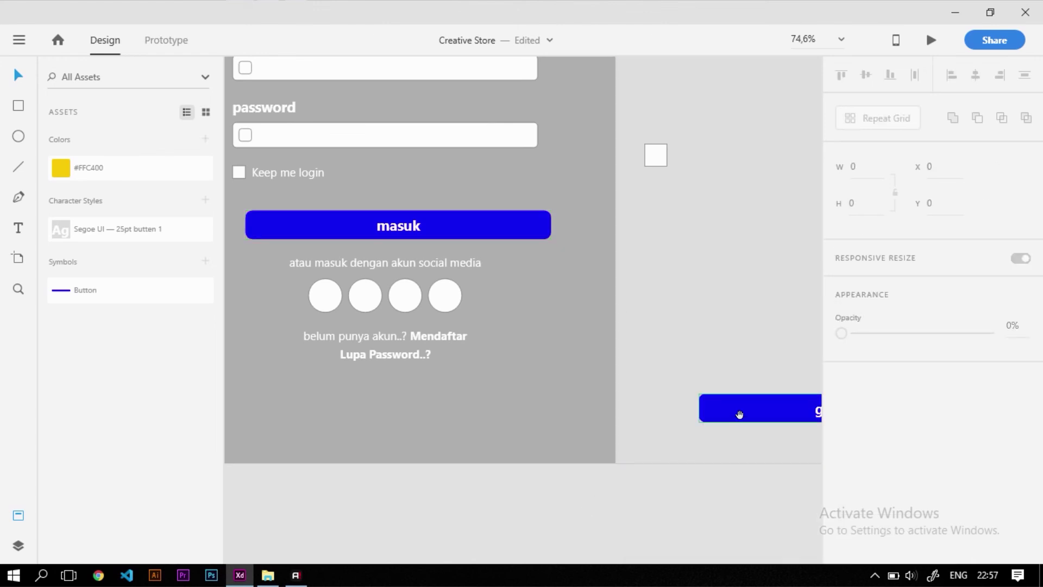
Examine the Button symbol instances across the Login and Register artboards to check how the fill change carries over
{"action": "scroll", "coordinate": [740, 414], "scroll_direction": "right", "scroll_amount": 10}
{"action": "scroll", "coordinate": [478, 363], "scroll_direction": "left", "scroll_amount": 6}
{"action": "scroll", "coordinate": [609, 326], "scroll_direction": "right", "scroll_amount": 12}
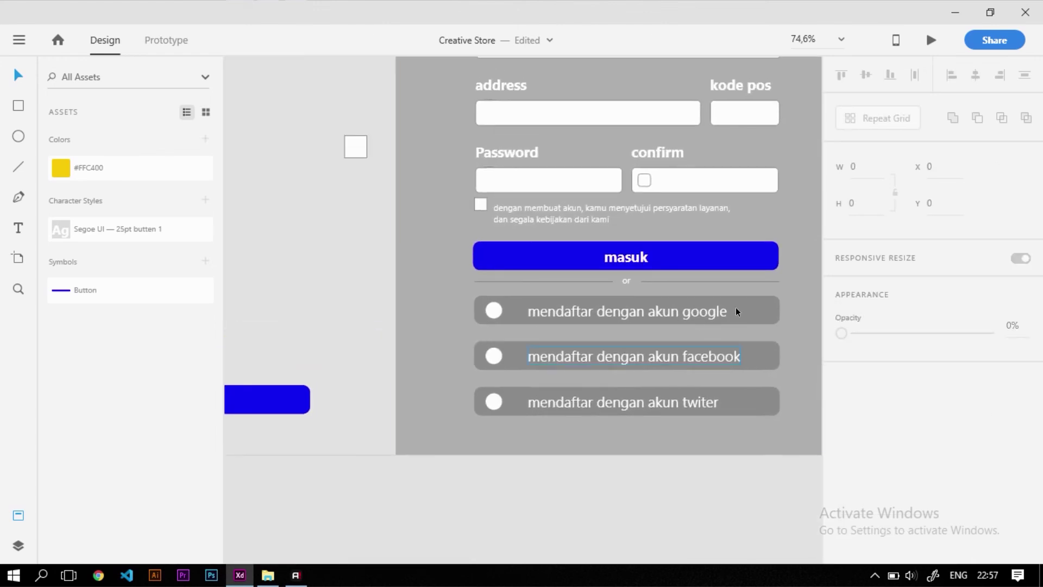
{"action": "scroll", "coordinate": [735, 308], "scroll_direction": "down", "scroll_amount": 5}
{"action": "scroll", "coordinate": [786, 295], "scroll_direction": "right", "scroll_amount": 5}
{"action": "scroll", "coordinate": [541, 321], "scroll_direction": "left", "scroll_amount": 5}
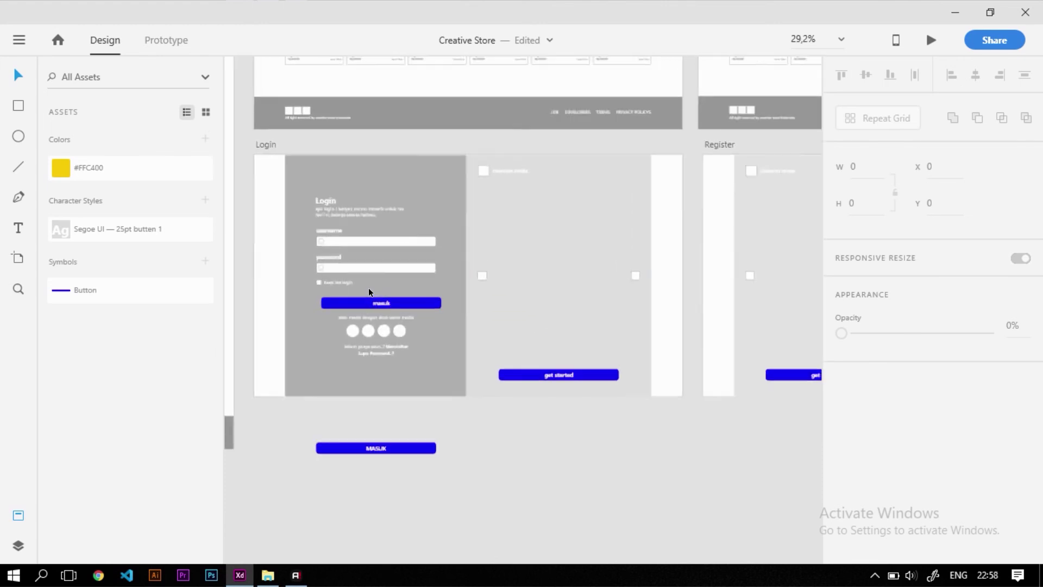
{"action": "scroll", "coordinate": [369, 289], "scroll_direction": "up", "scroll_amount": 2}
{"action": "scroll", "coordinate": [454, 292], "scroll_direction": "down", "scroll_amount": 6}
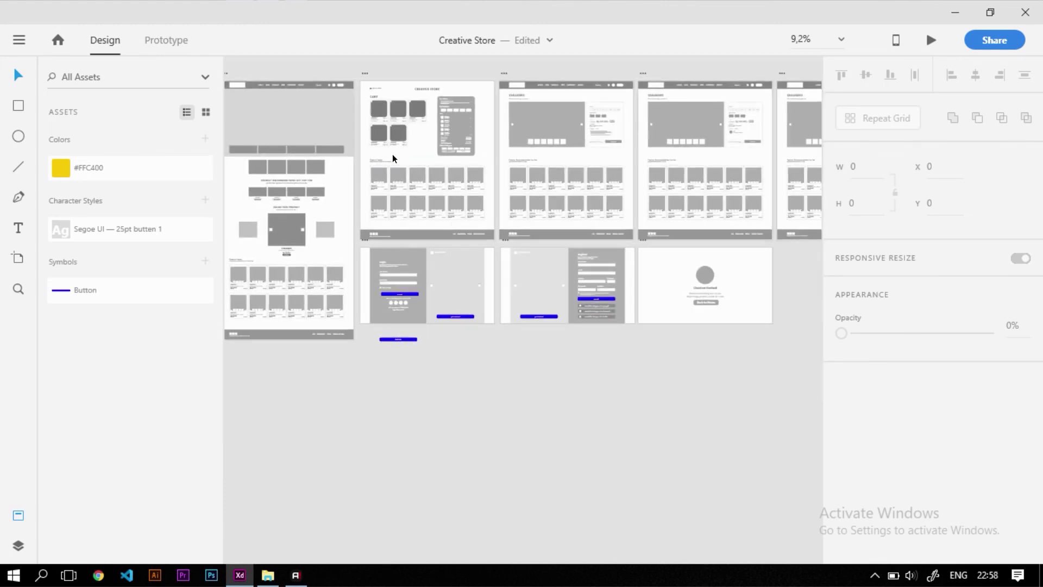
{"action": "scroll", "coordinate": [568, 289], "scroll_direction": "up", "scroll_amount": 2}
{"action": "scroll", "coordinate": [510, 392], "scroll_direction": "up", "scroll_amount": 4}
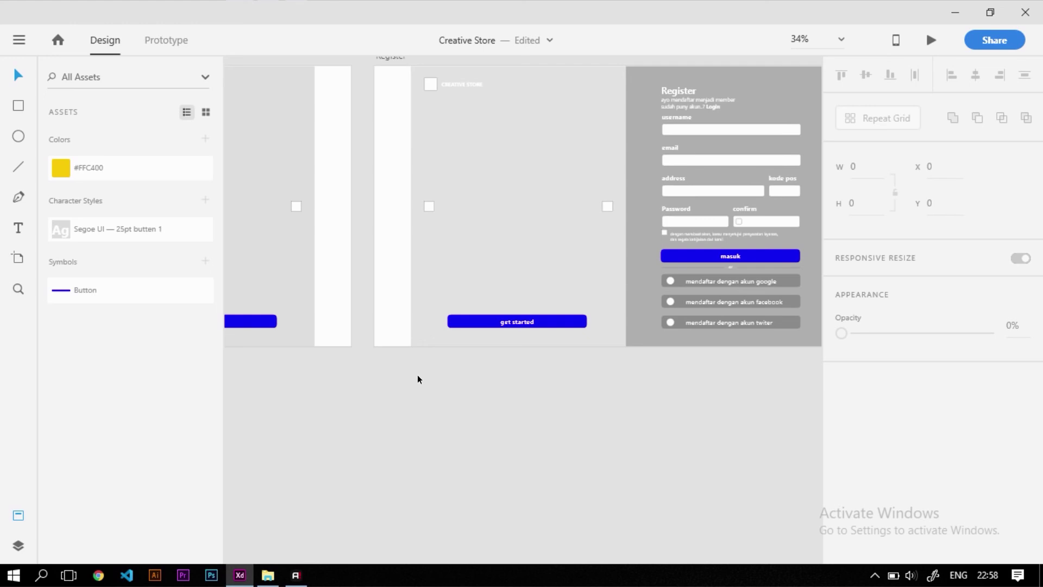
{"action": "scroll", "coordinate": [585, 359], "scroll_direction": "left", "scroll_amount": 5}
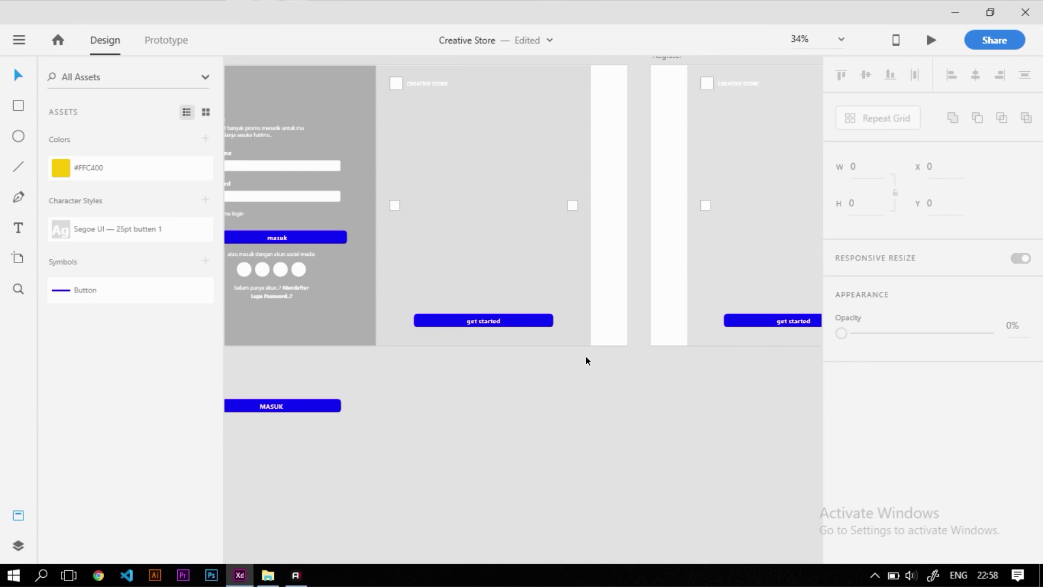